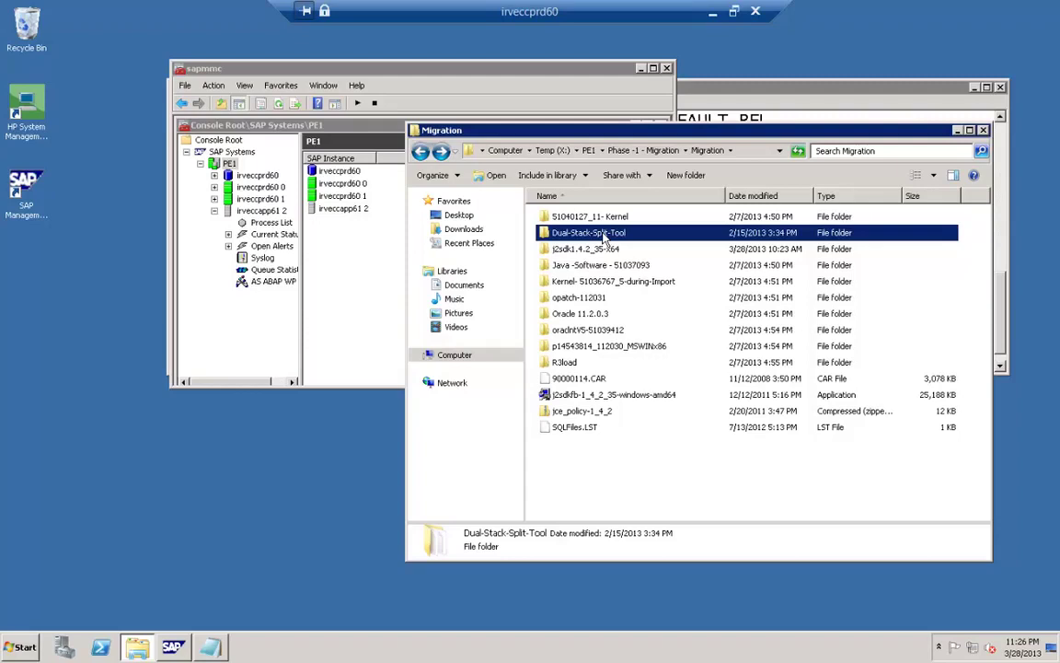
Step: Open the Dual-Stack-Split-Tool folder and run sapinst as administrator
double_click(604, 238)
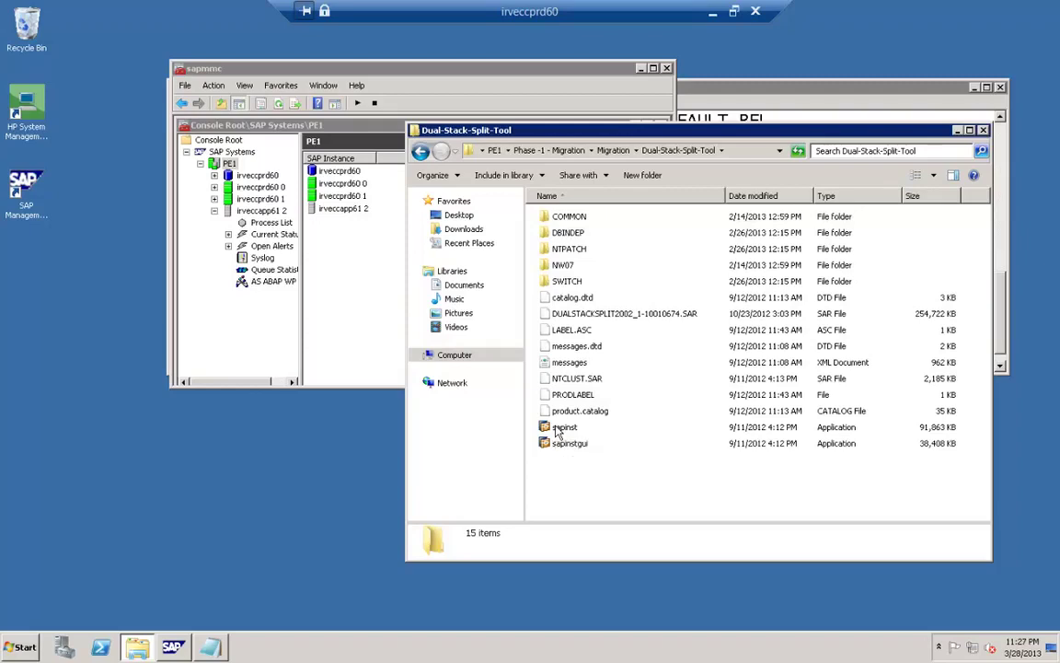
click(556, 430)
right_click(556, 431)
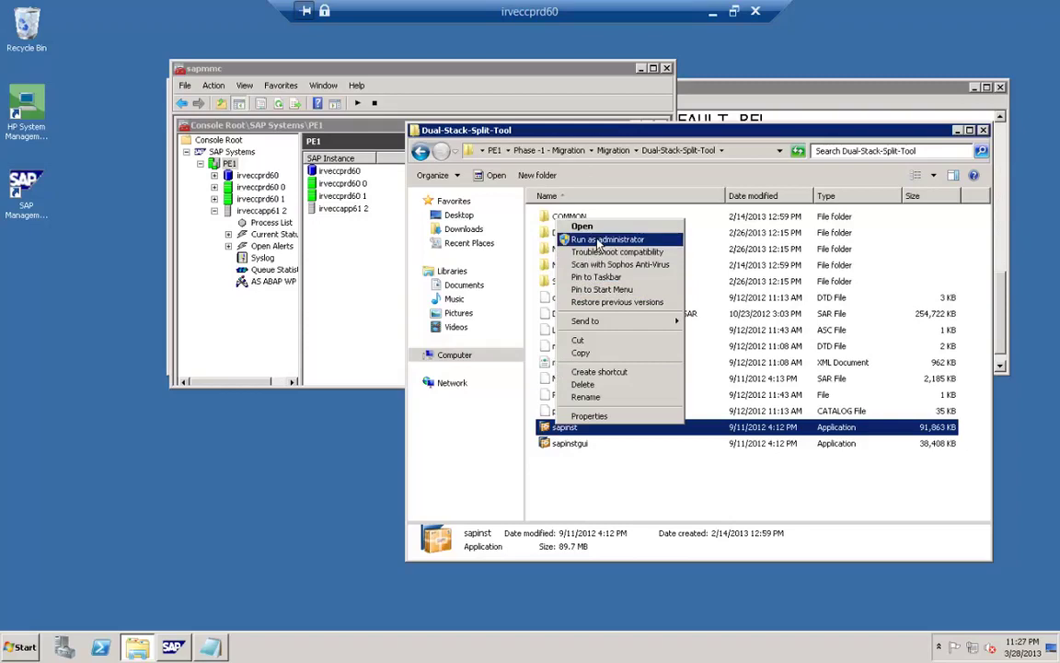
click(598, 241)
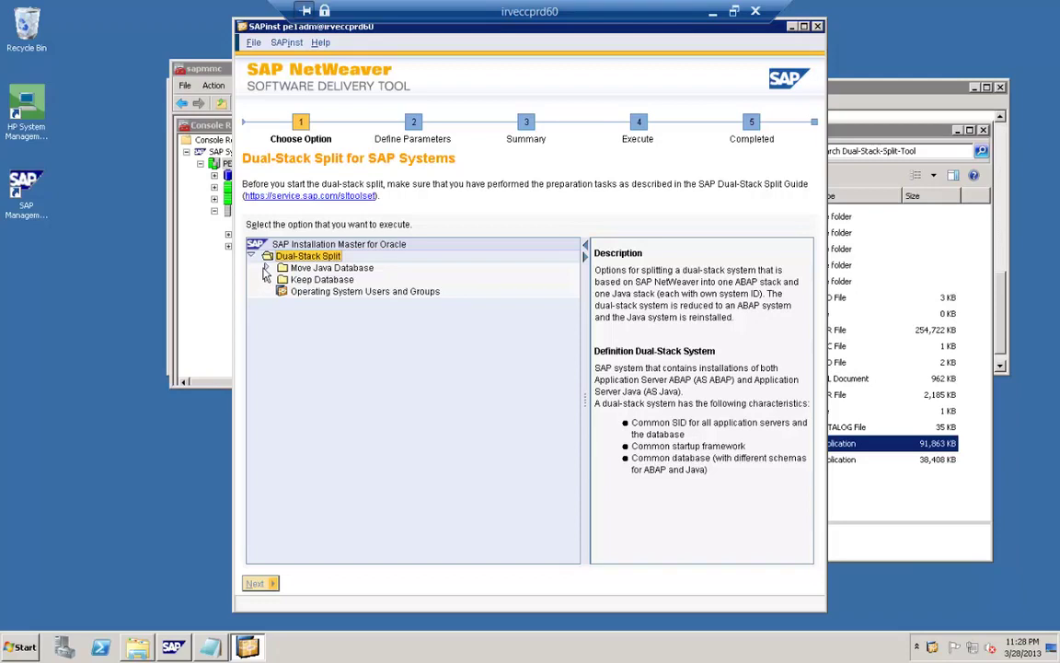
Step: Choose the Export Java Stack option for the CentralSystem under Move Java Database and proceed to its parameters
click(265, 268)
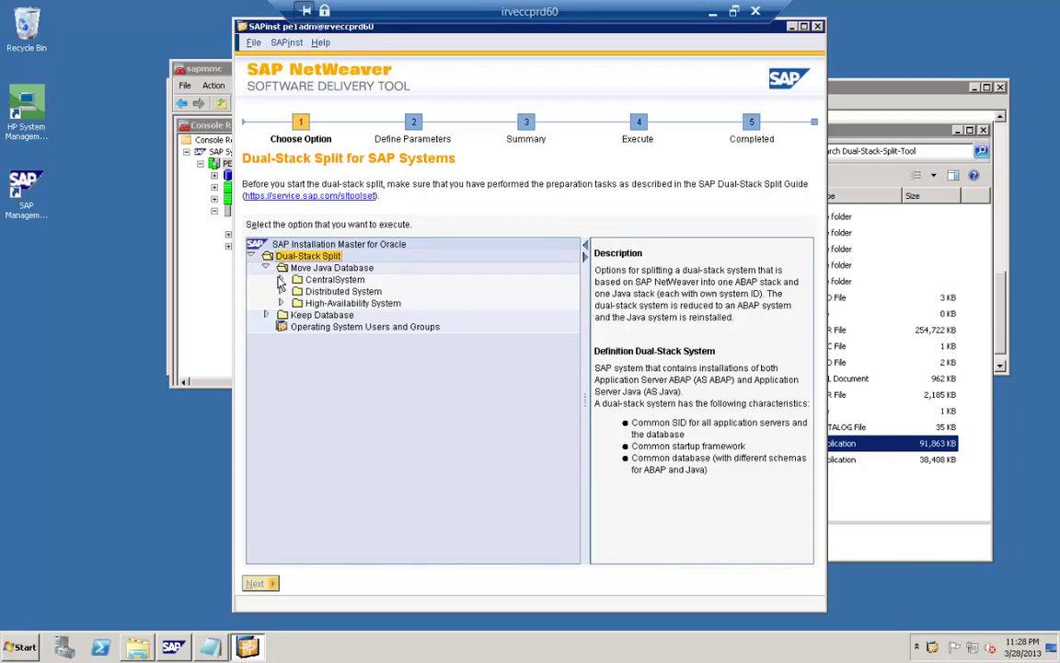
click(282, 279)
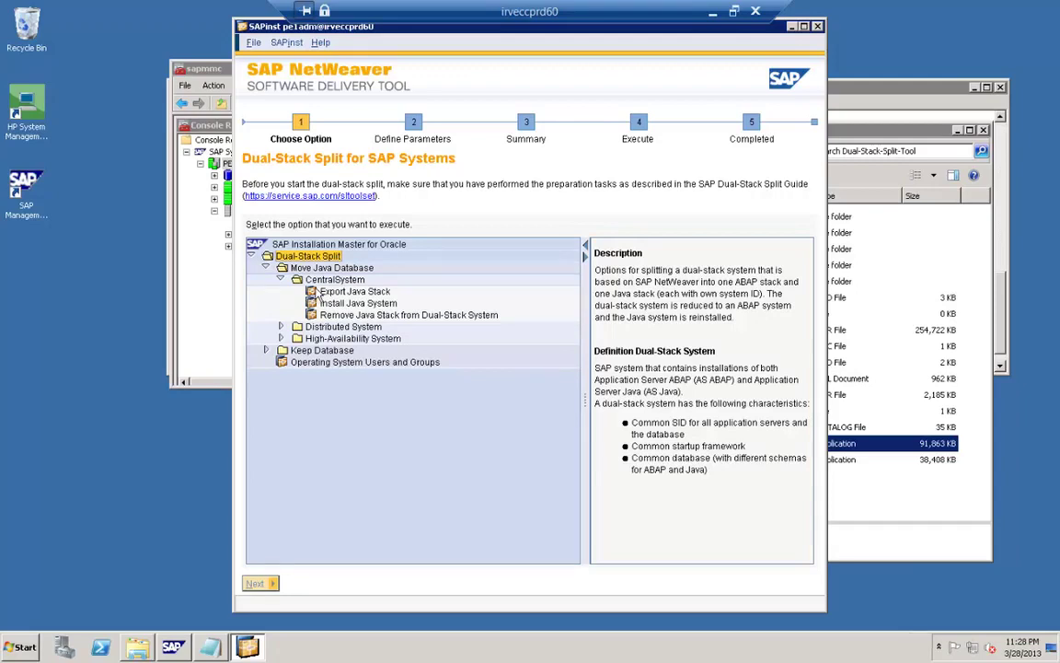
click(321, 293)
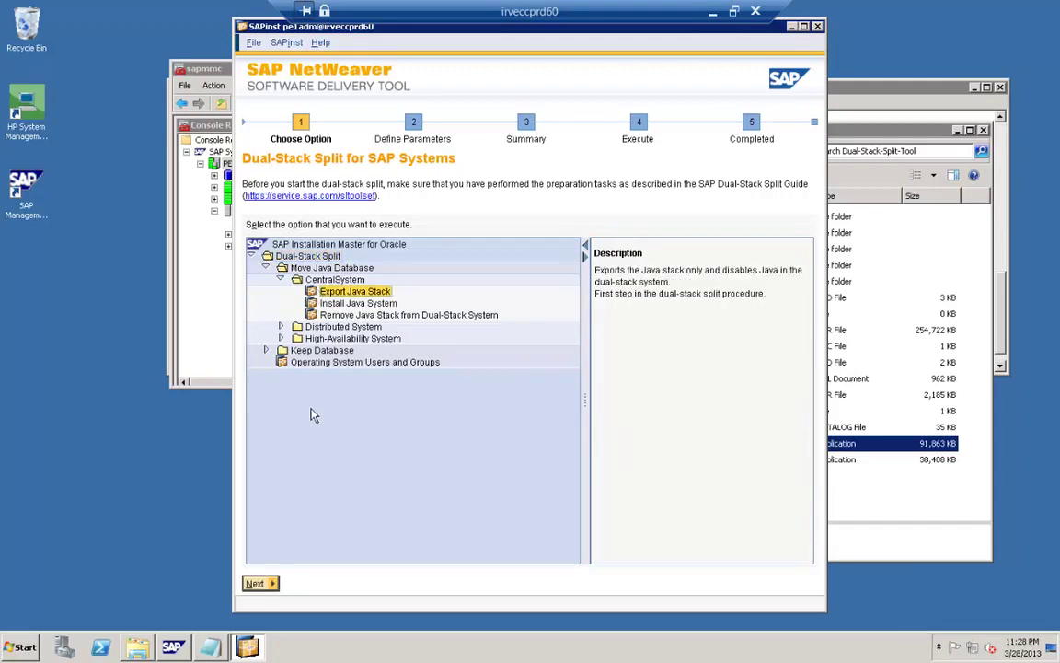
click(260, 583)
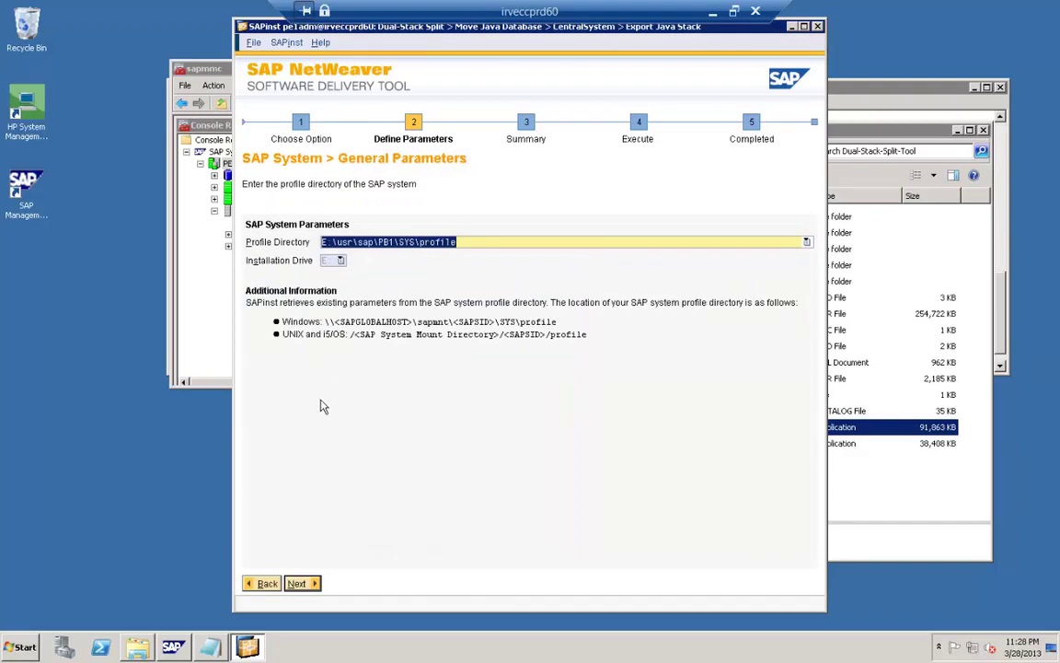
Step: Try to continue with profile directory E:\usr\sap\PB1\SYS\profile and the current user's domain, entering the SAP System Administrator password
click(298, 583)
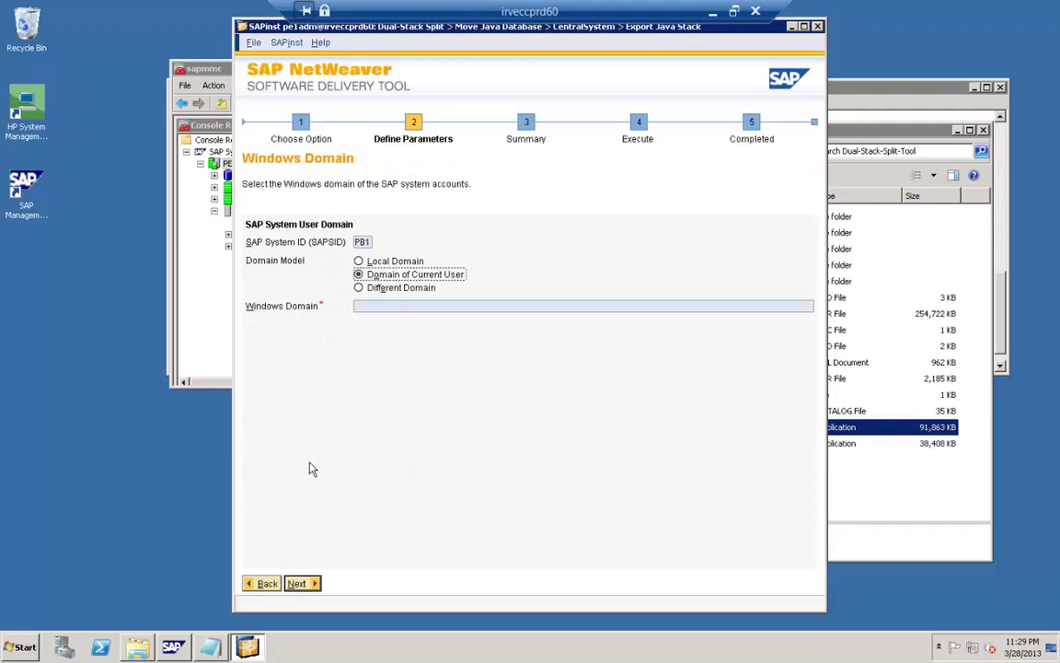
click(300, 584)
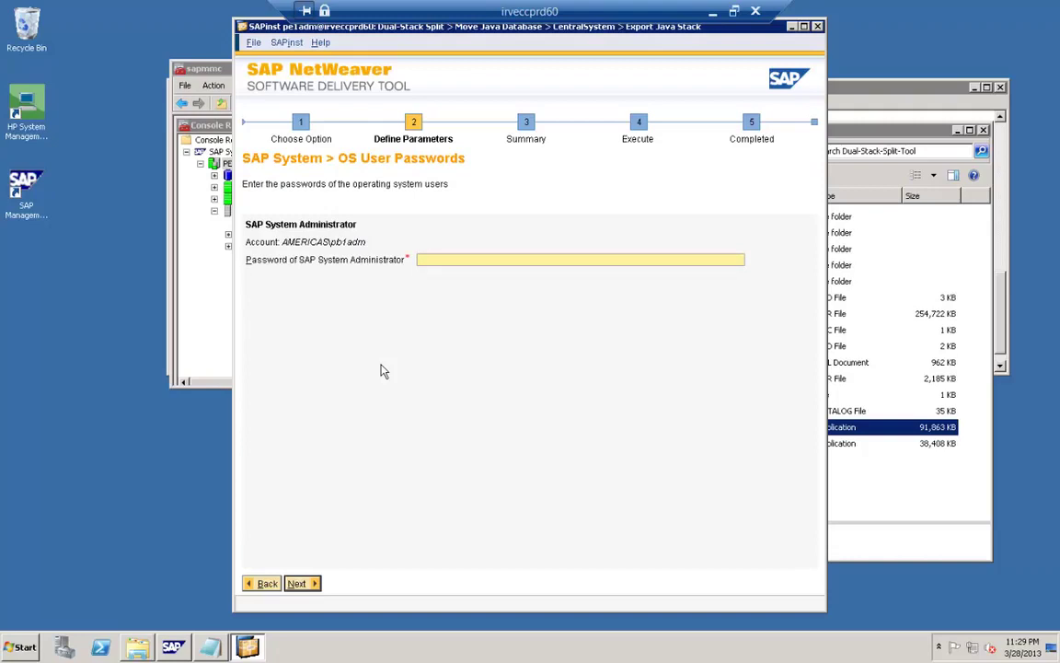
text(*********)
key(Return)
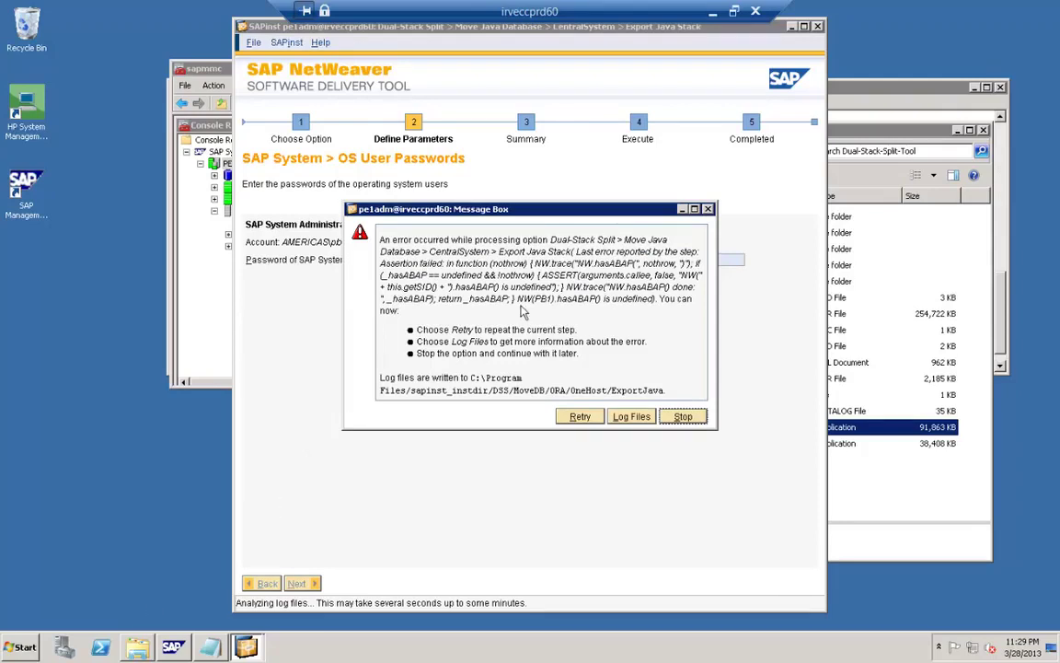
click(713, 13)
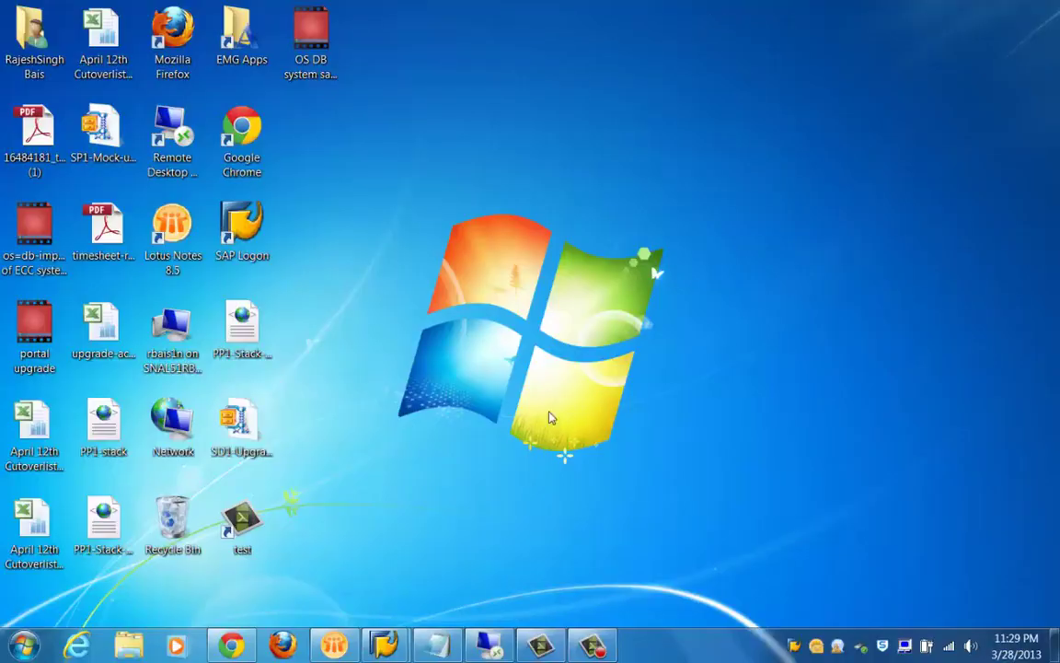
click(594, 649)
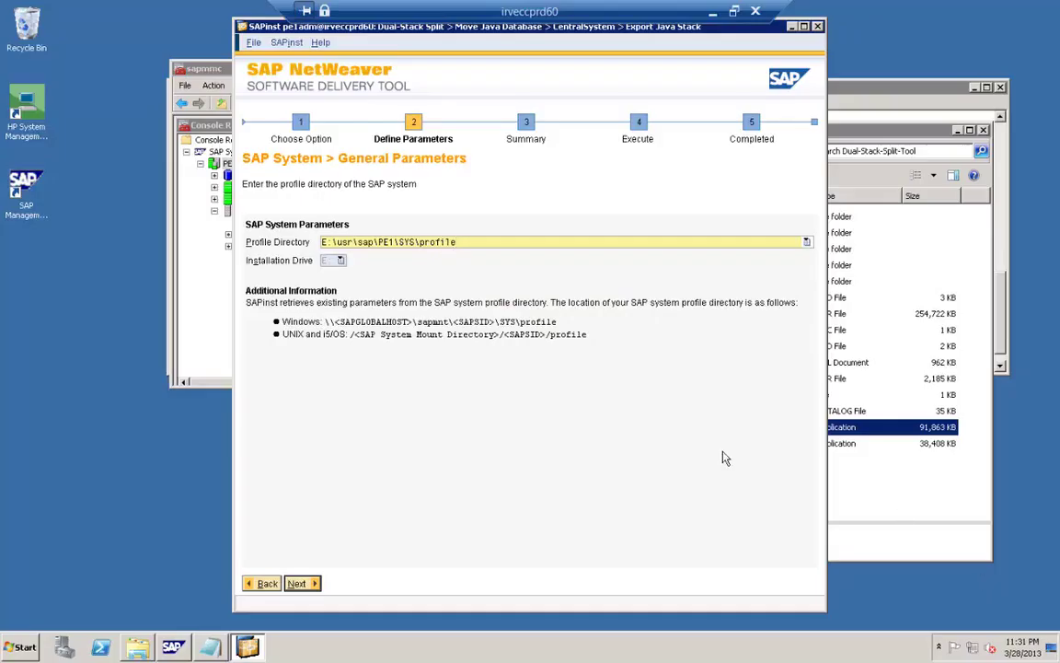
Step: Accept profile directory E:\usr\sap\PE1\SYS\profile, enter the SAP System Administrator password, and accept database PE1 on host irveccprd60
click(298, 584)
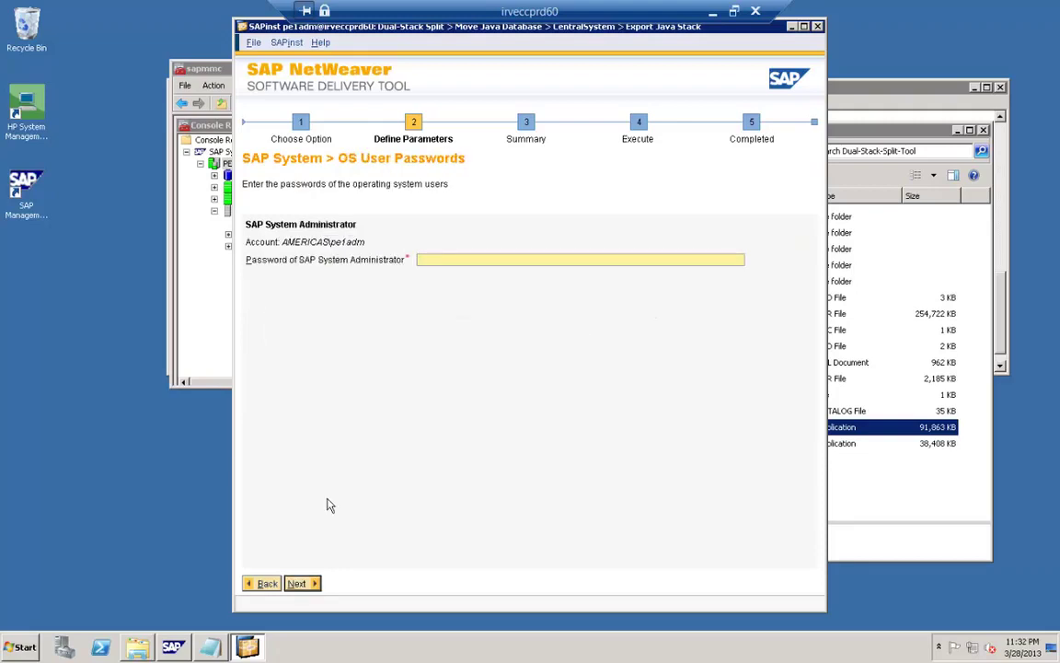
text(*********)
click(297, 586)
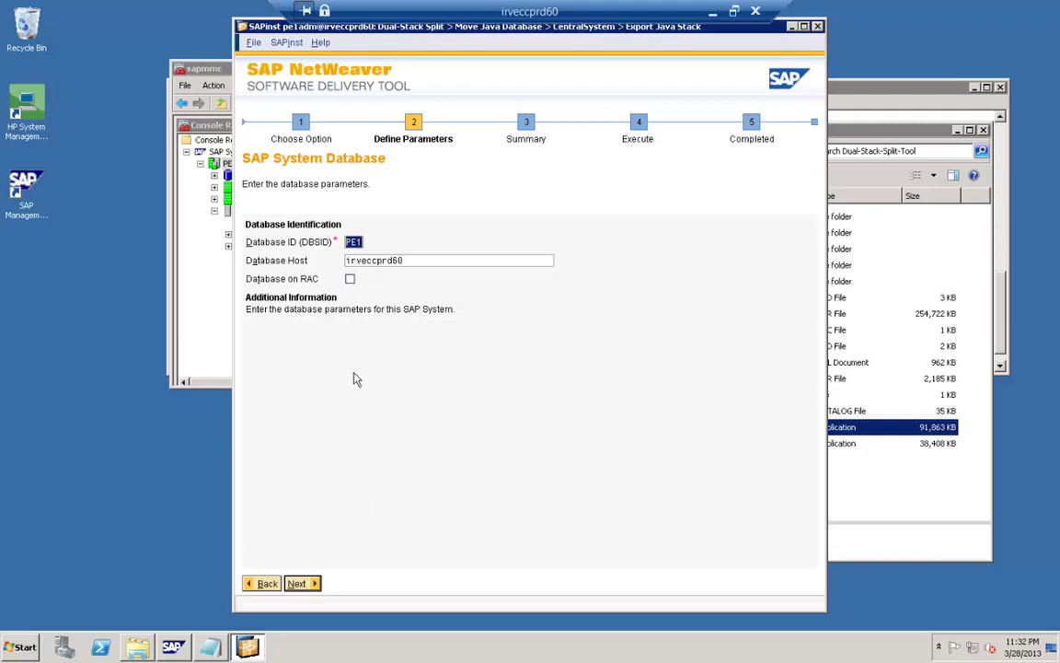
click(310, 584)
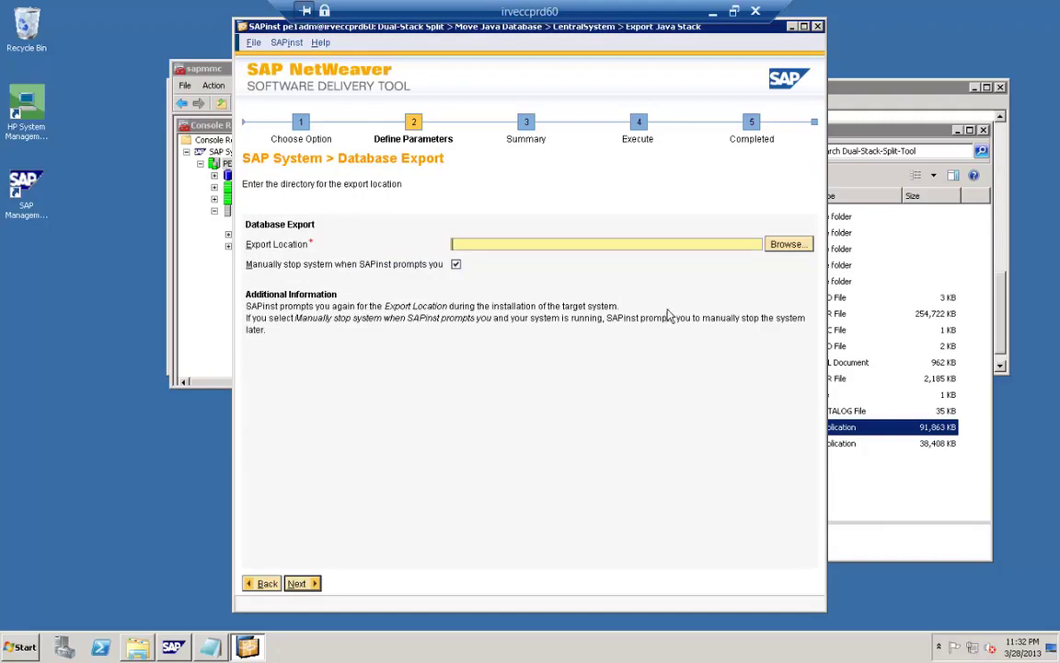
Step: Create a folder named Sample-Java-Export in the Migration folder on drive X
click(874, 134)
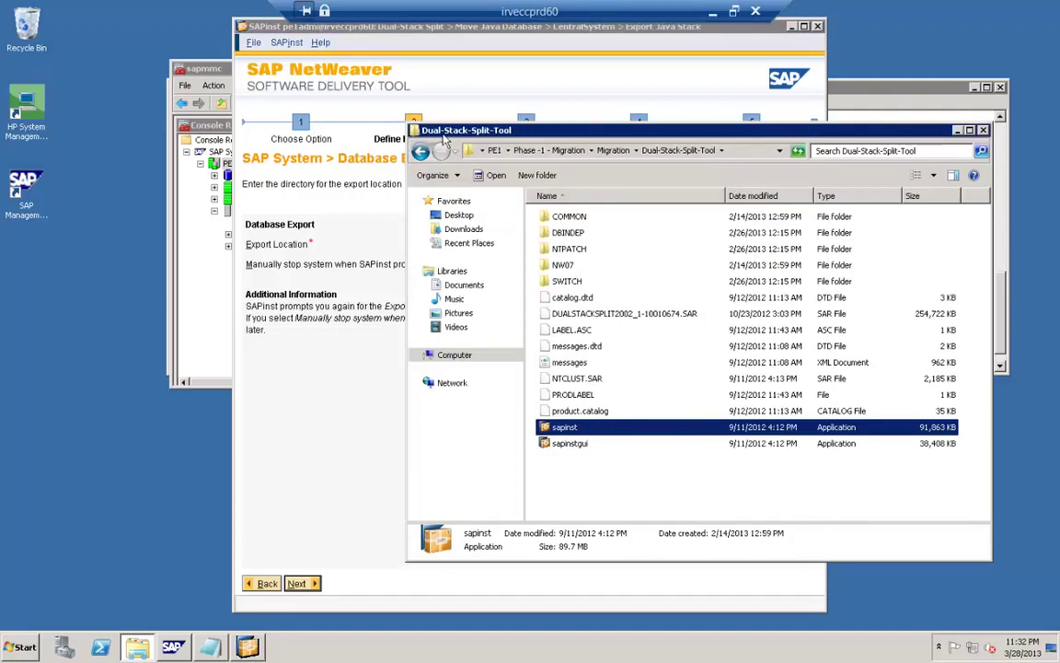
click(421, 152)
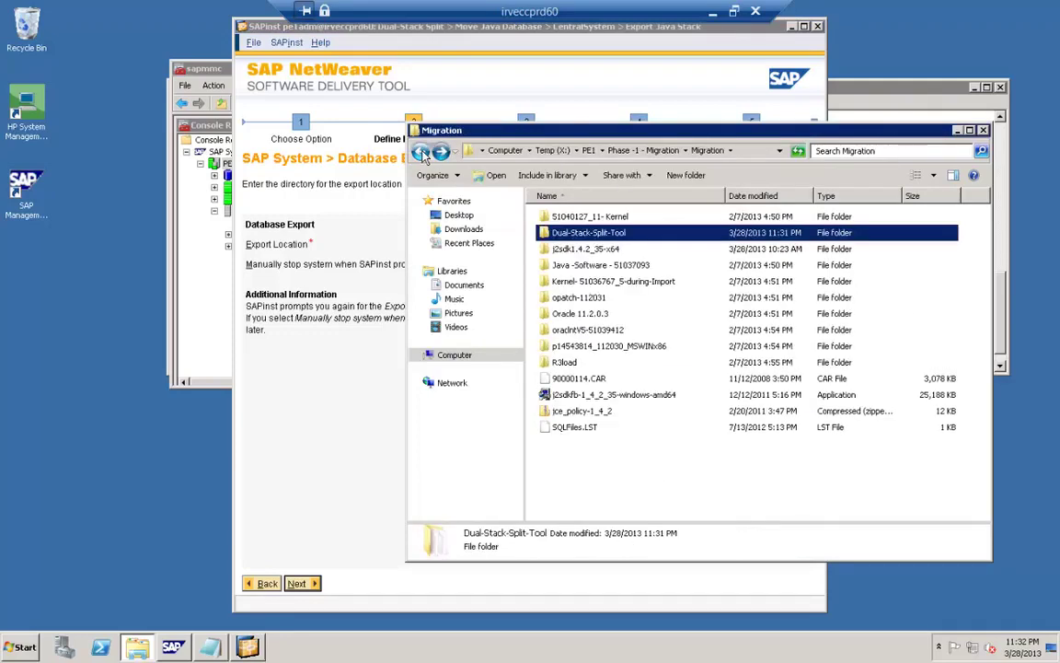
right_click(571, 465)
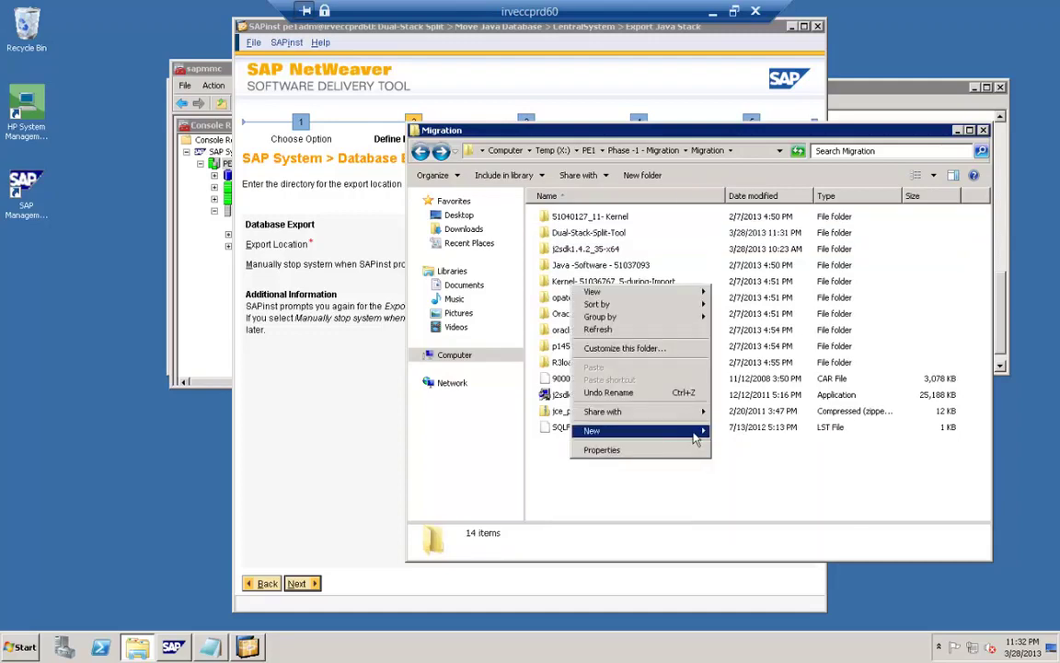
mouse_move(697, 439)
click(727, 432)
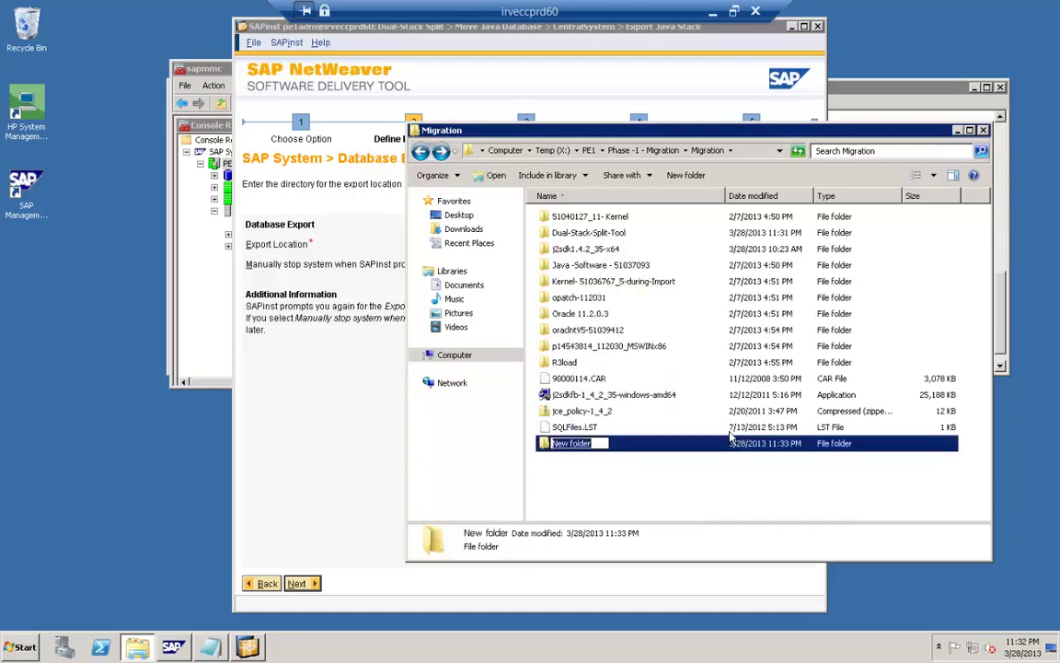
text(S)
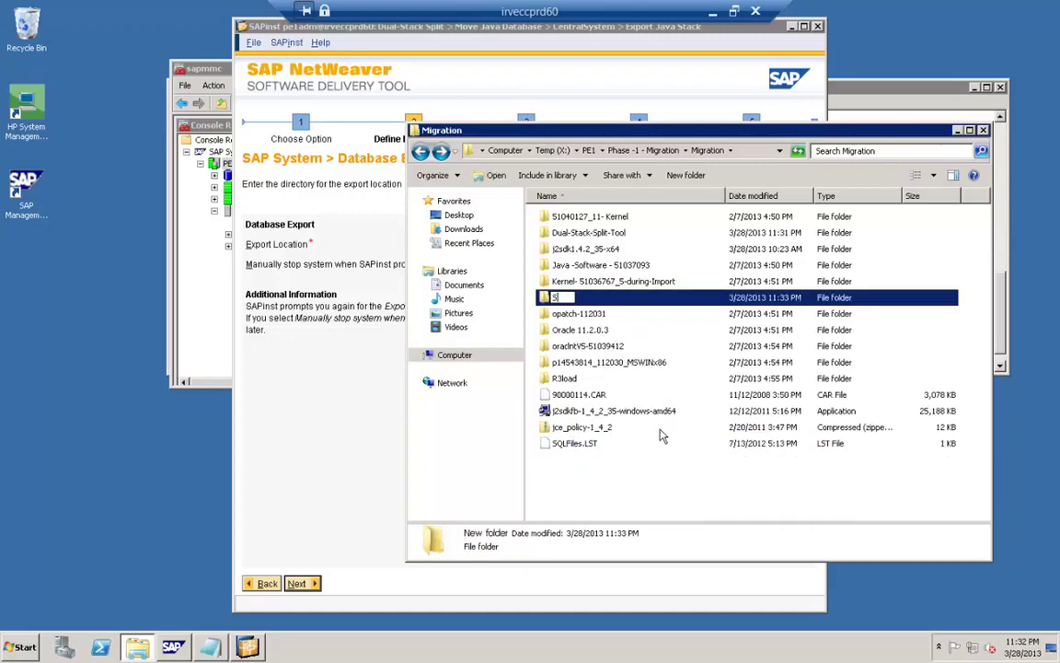
text(ample-Java-Exp)
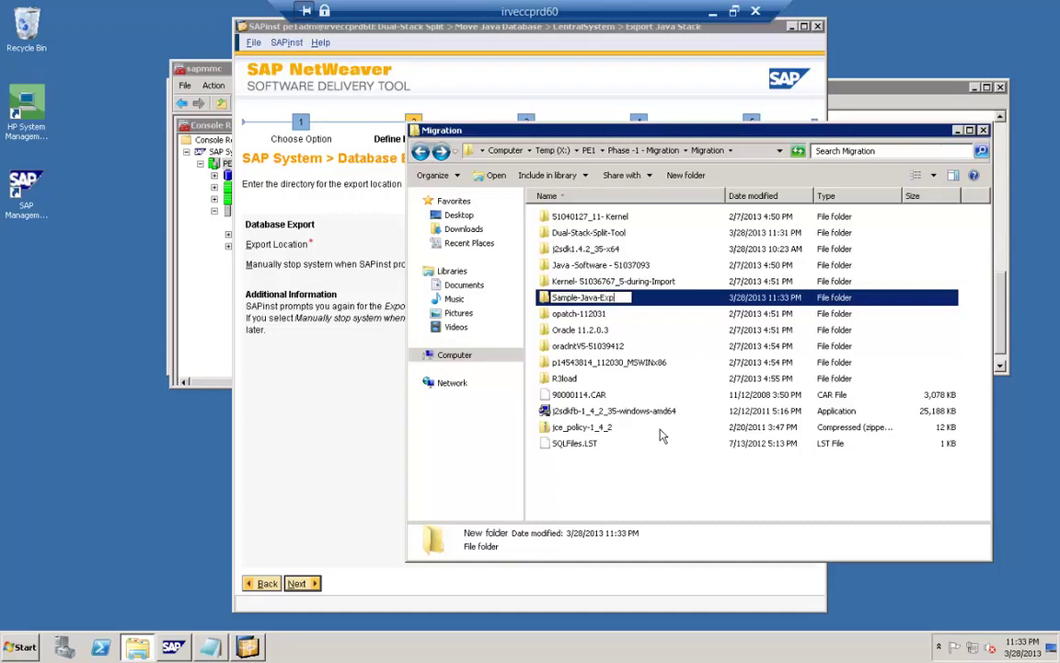
text(ort)
key(Return)
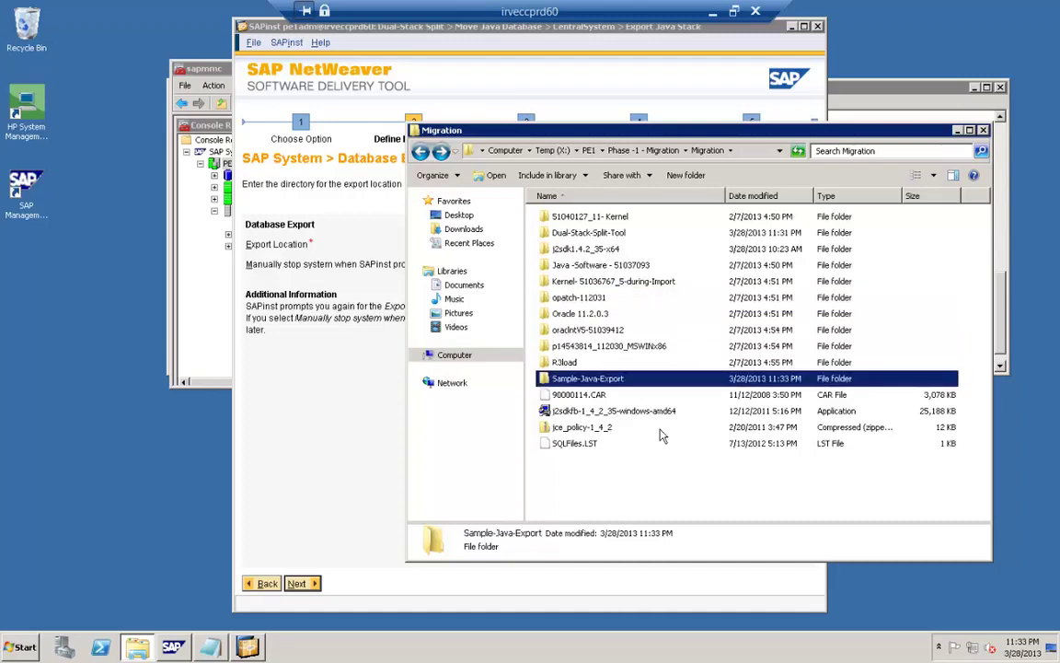
Step: Set the database export location to X:\PE1\Phase -1 - Migration\Migration\Sample-Java-Export, keeping the manual system stop enabled
click(296, 443)
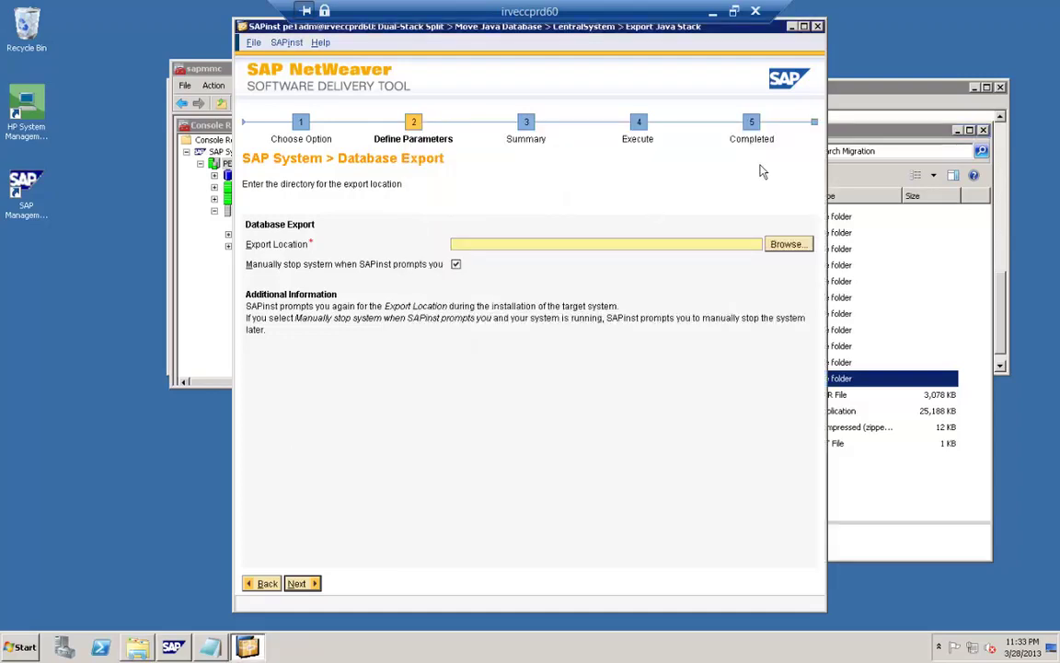
click(789, 245)
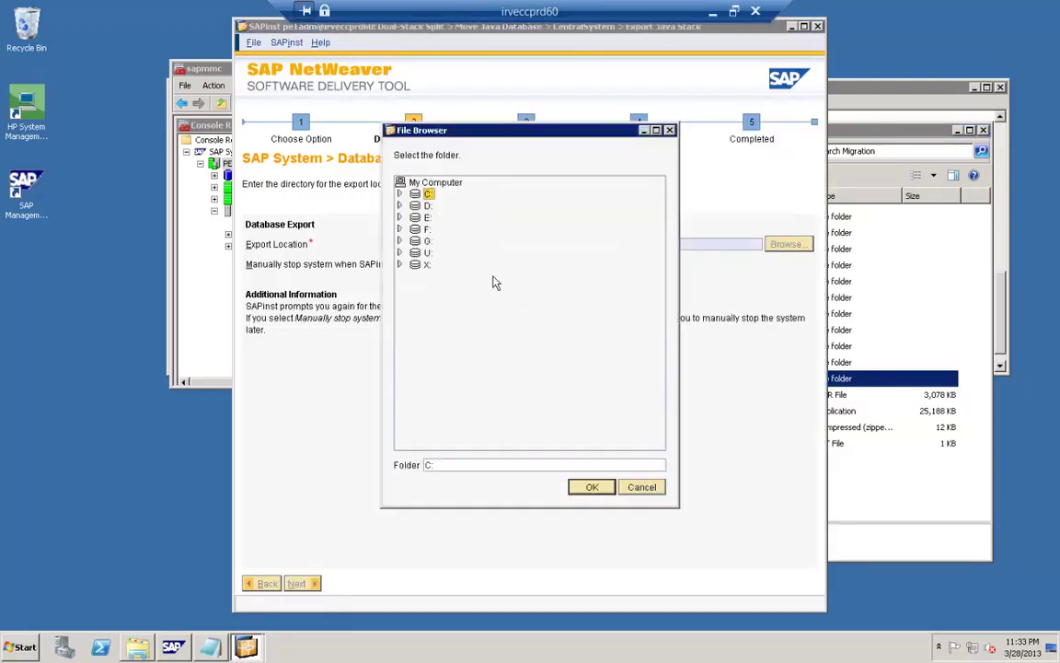
click(399, 264)
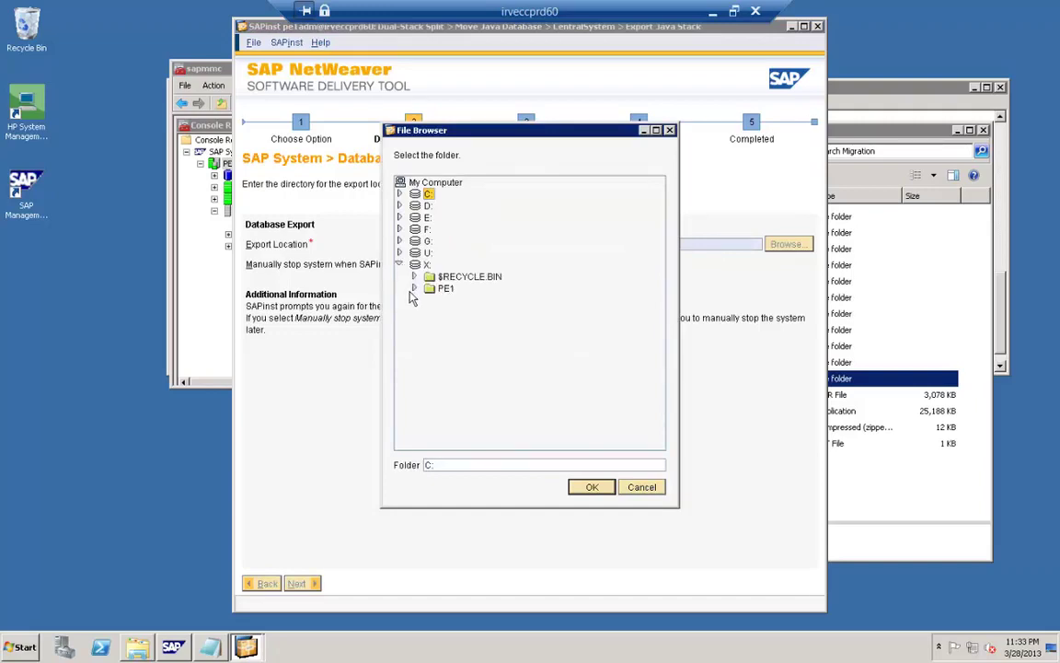
click(414, 288)
click(429, 300)
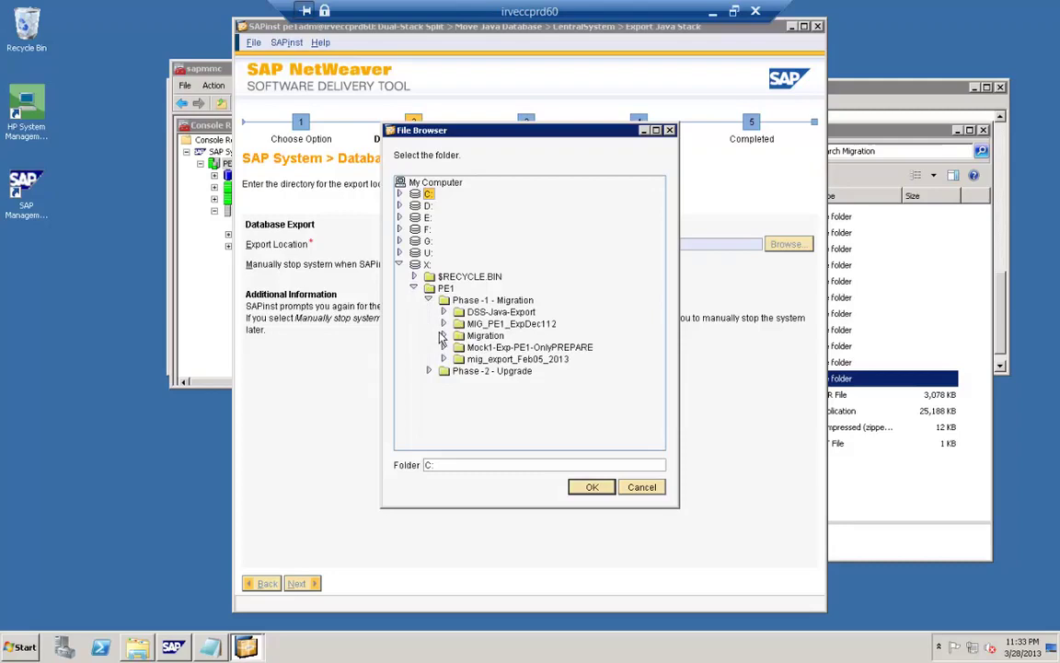
click(442, 336)
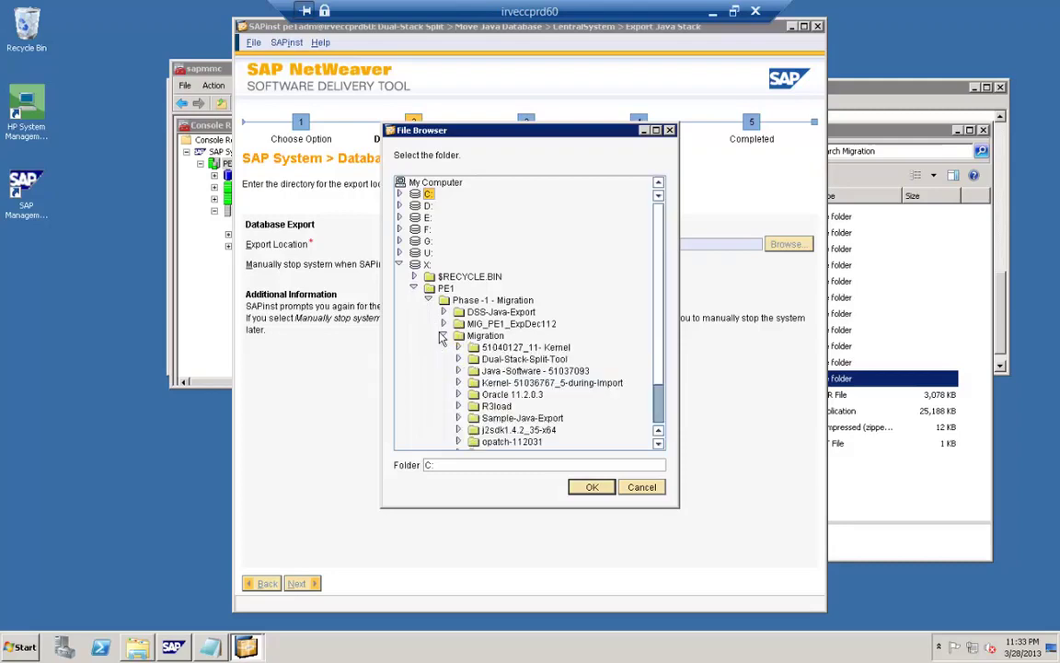
click(513, 417)
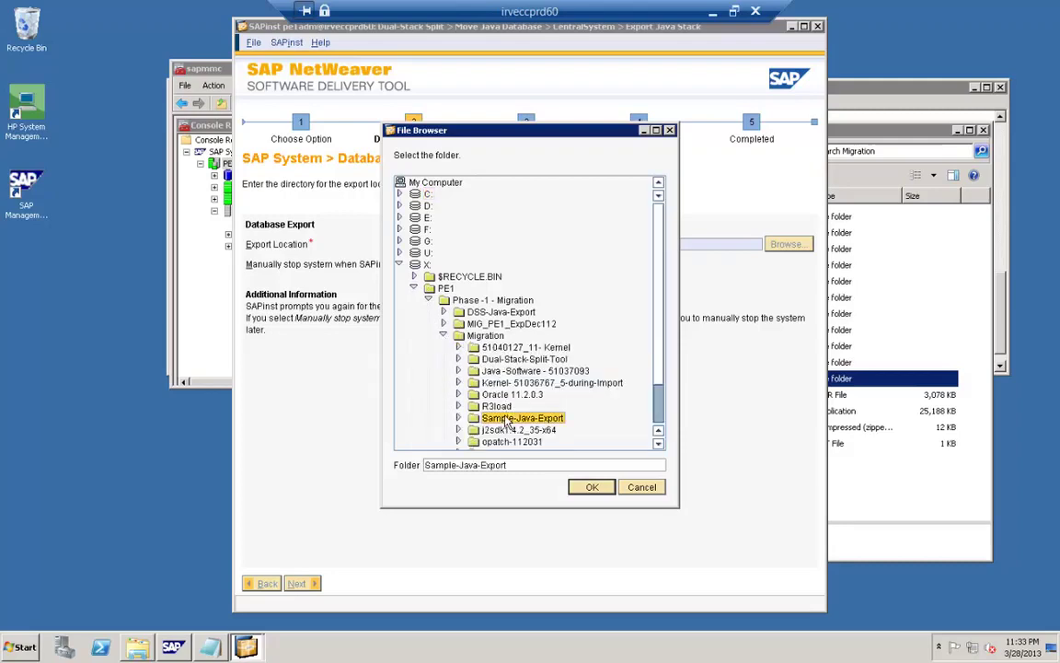
click(592, 488)
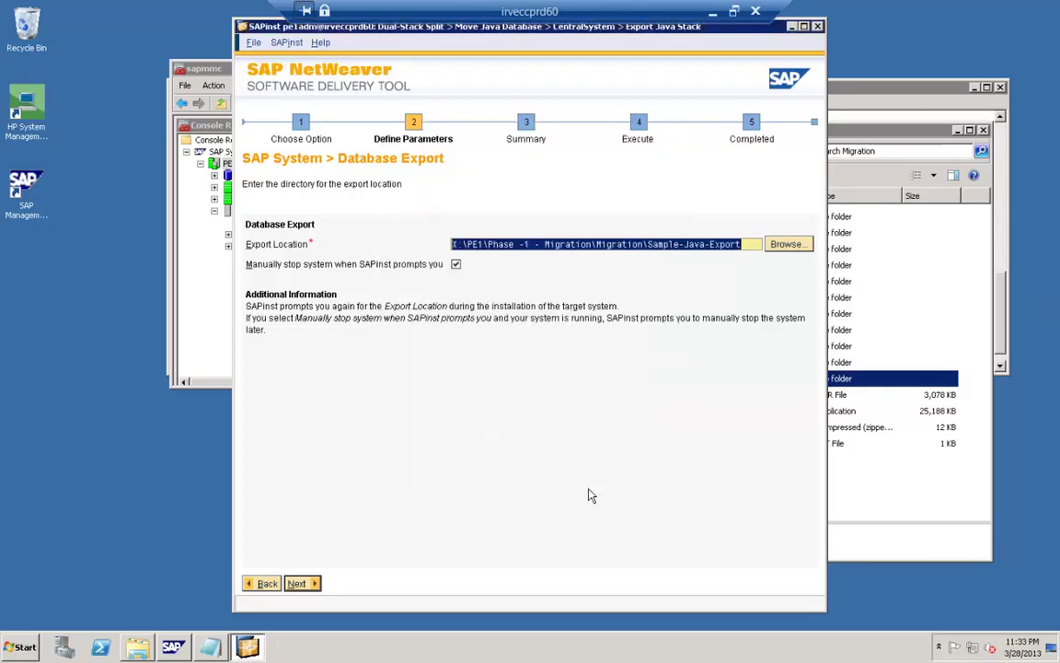
click(295, 583)
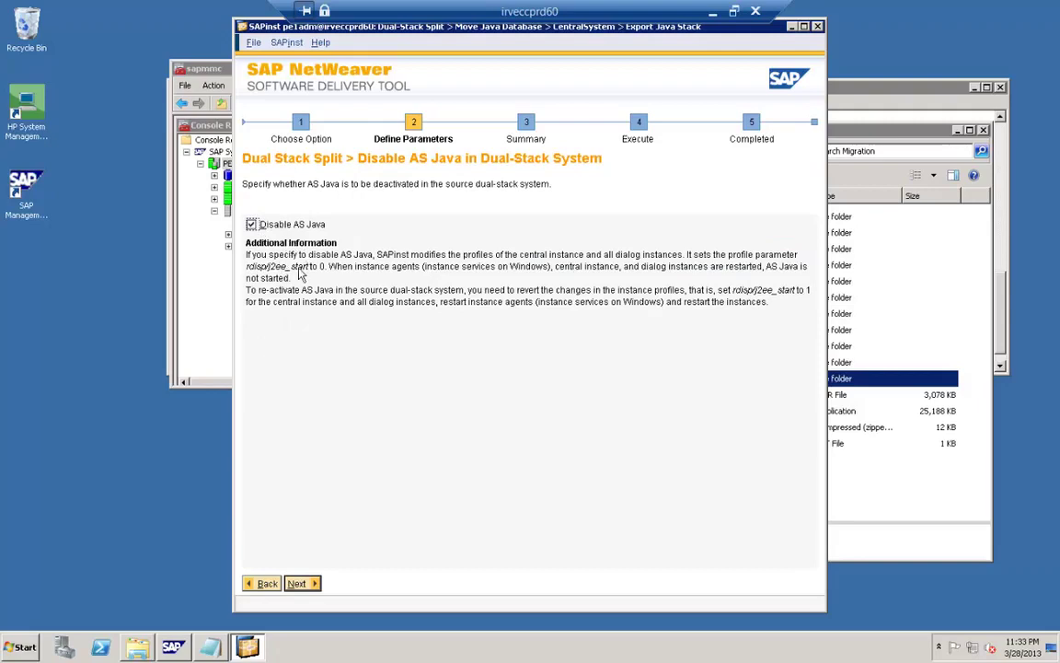
Step: Keep Disable AS Java enabled and start the Java stack export with the summarized parameters
click(301, 583)
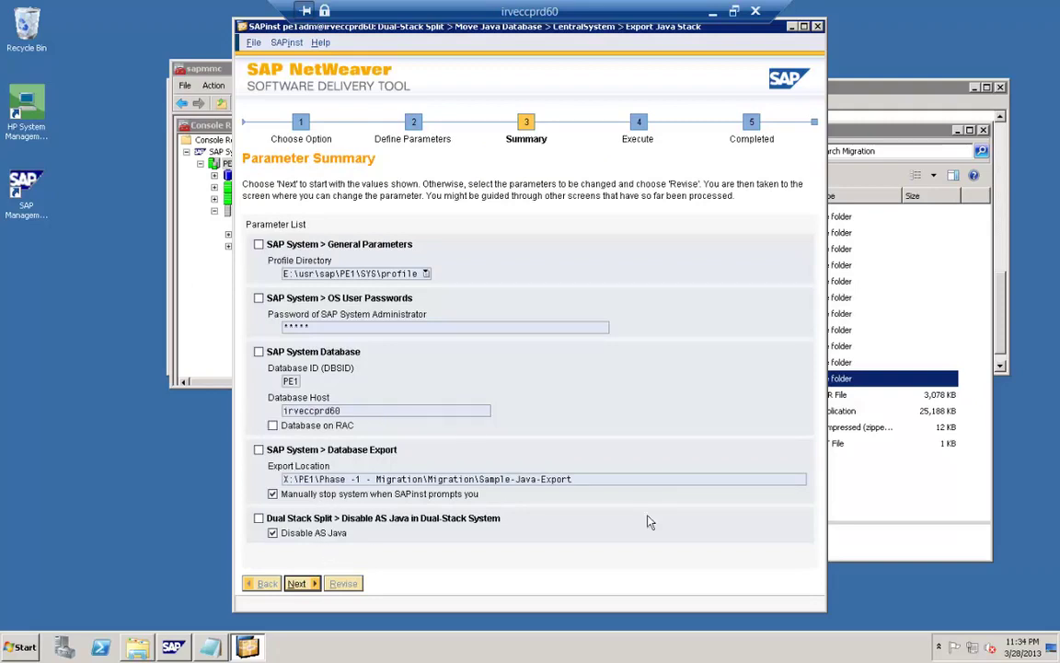
click(299, 583)
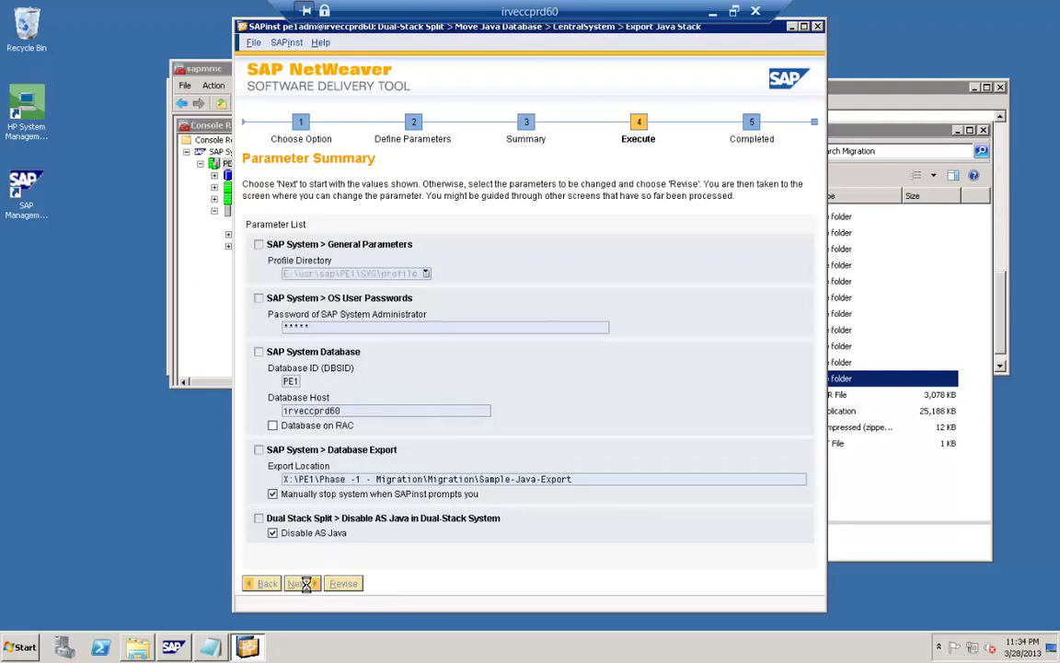
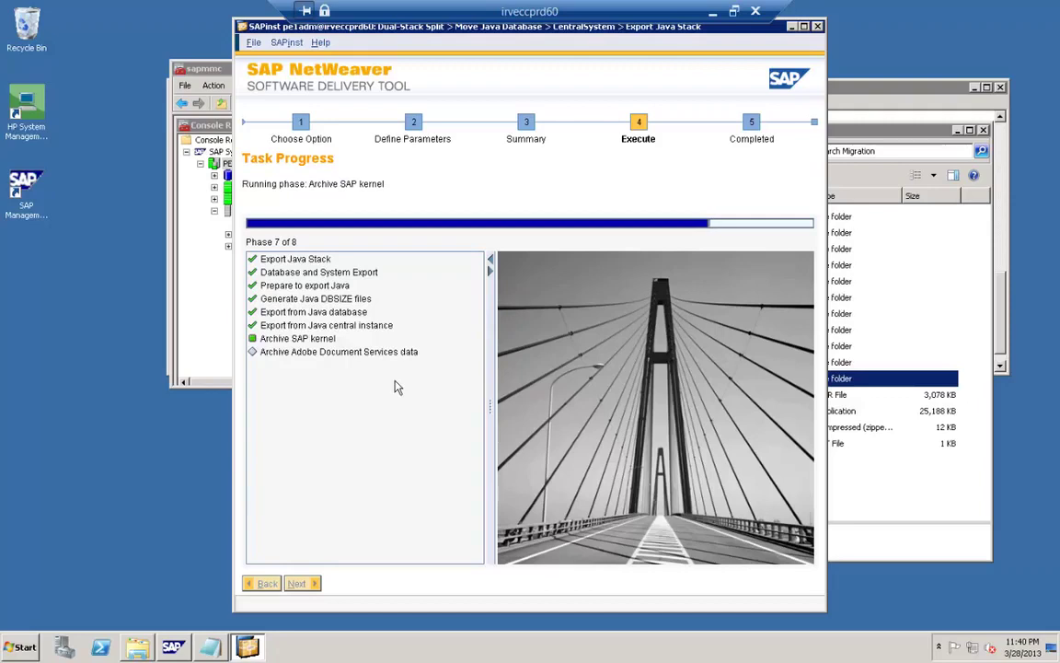
click(711, 18)
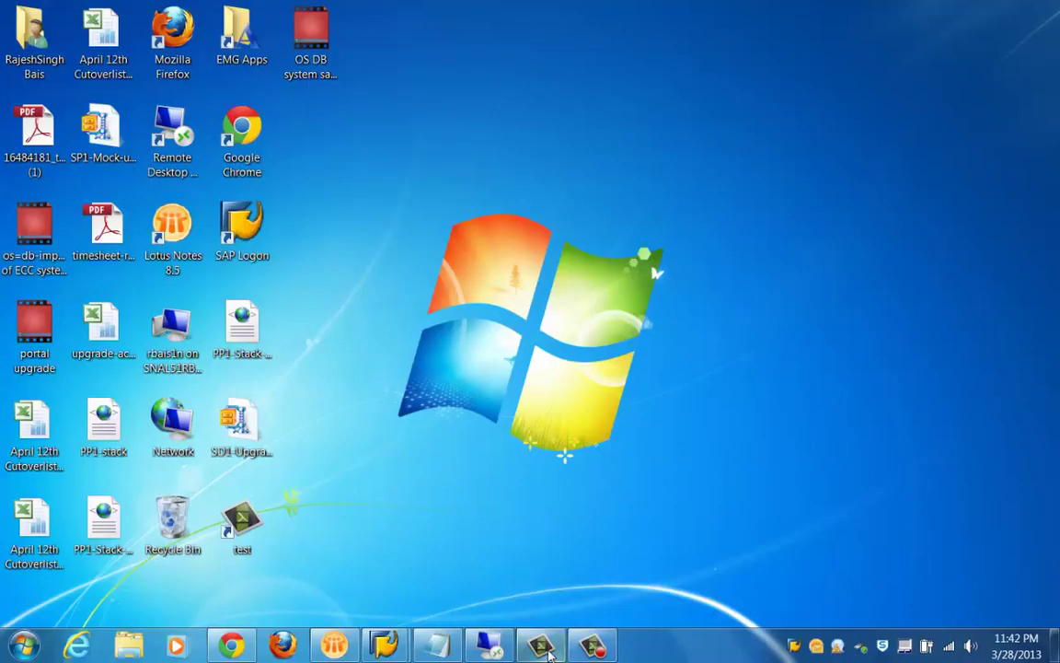
click(591, 647)
click(488, 644)
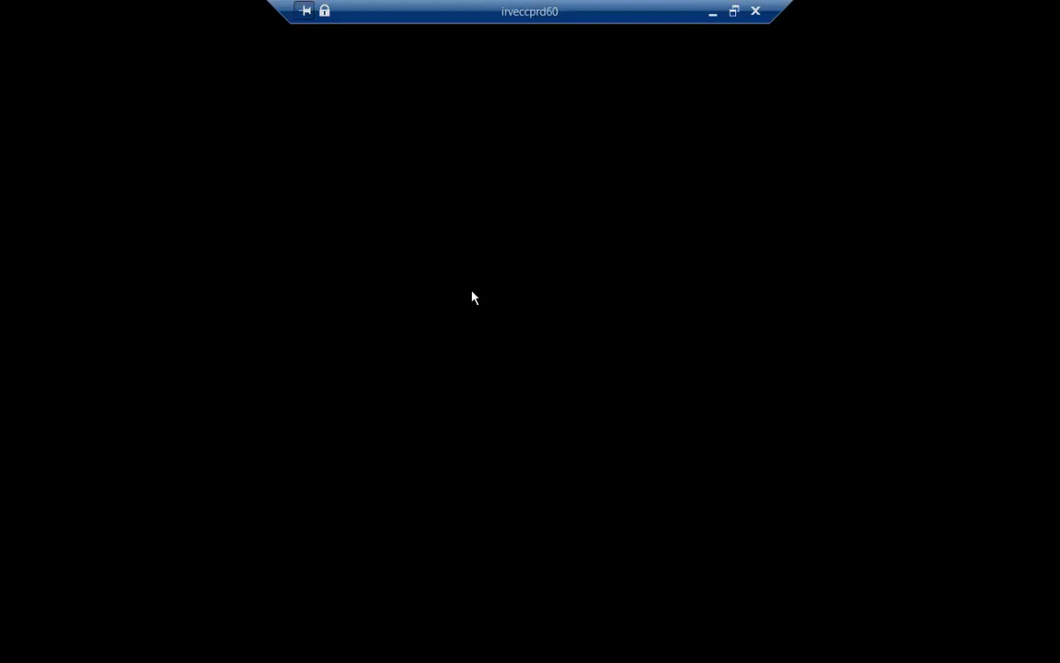
click(712, 13)
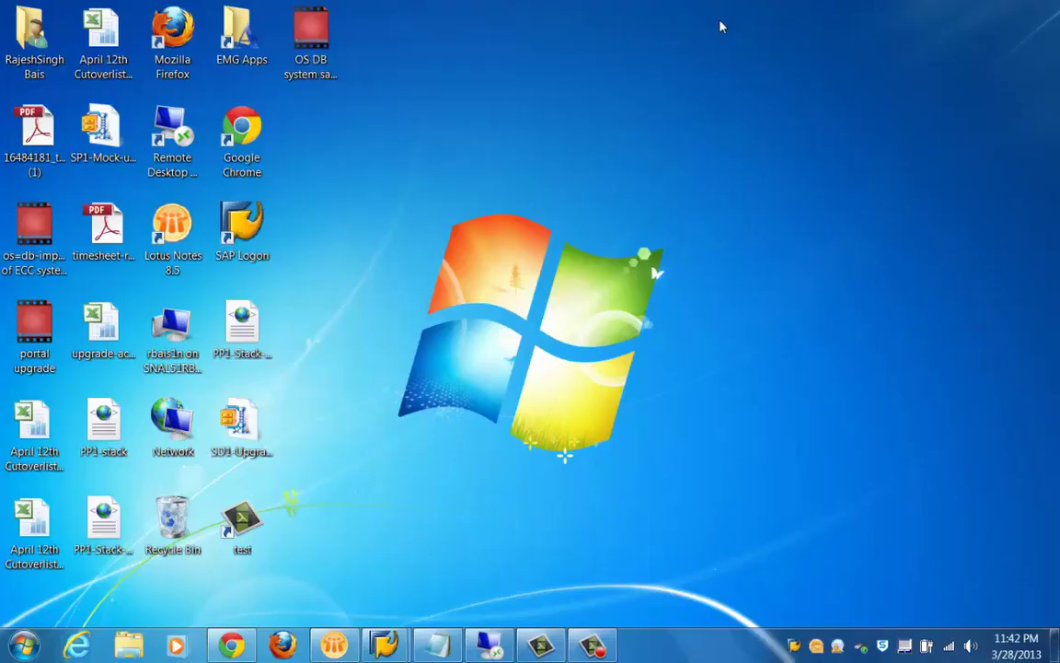
click(592, 647)
click(591, 646)
Step: Return to the irveccprd60 remote session and acknowledge the completion message of the Java stack export
click(490, 647)
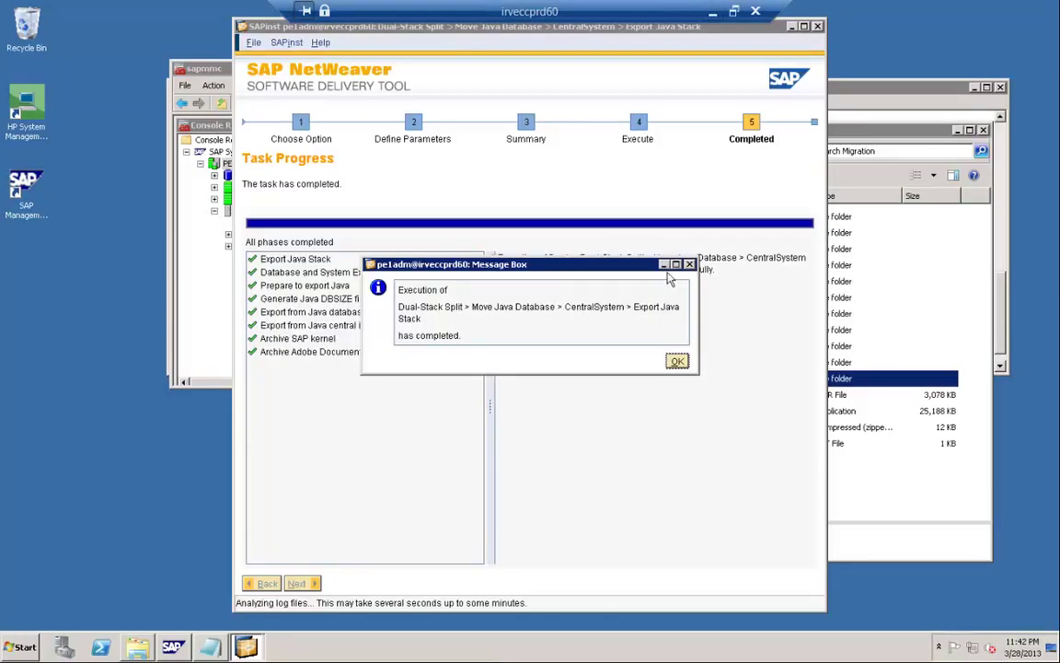
click(677, 362)
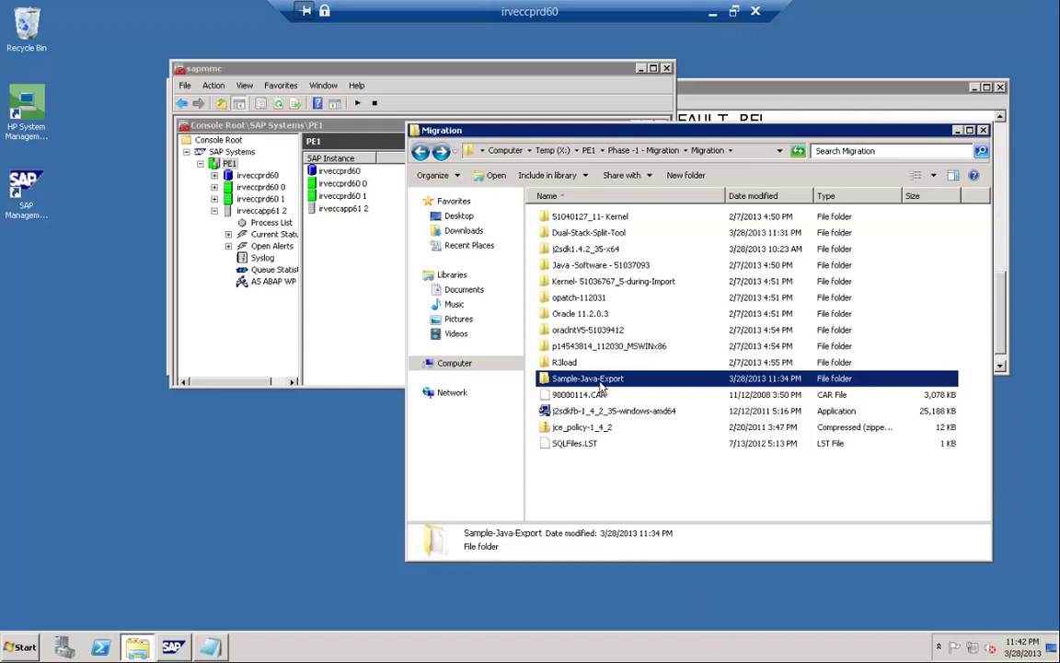
mouse_move(600, 387)
click(713, 14)
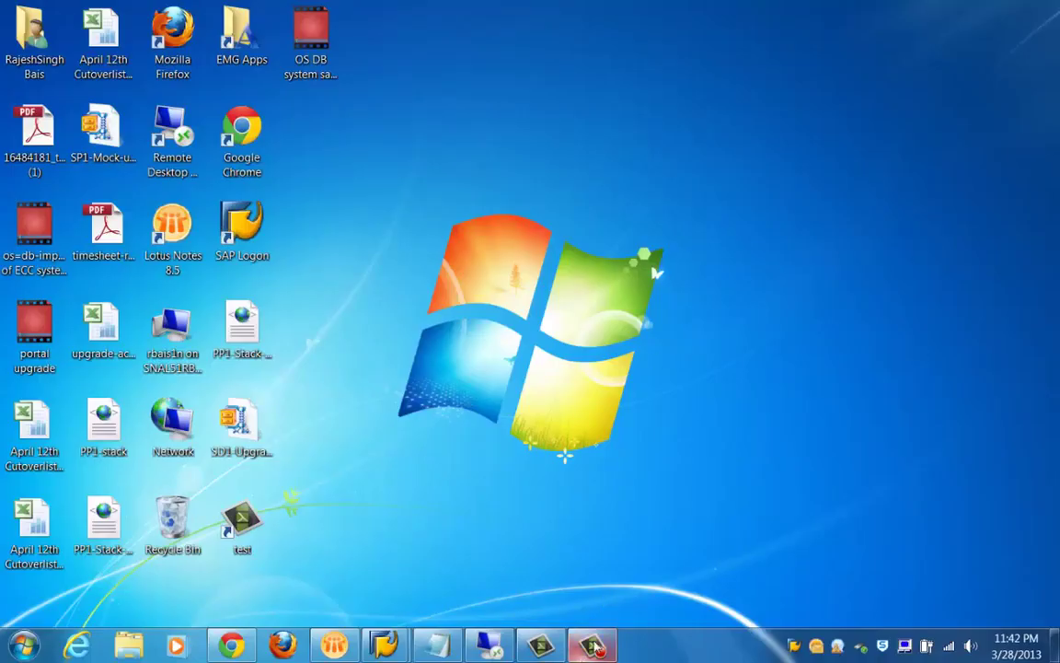
click(596, 645)
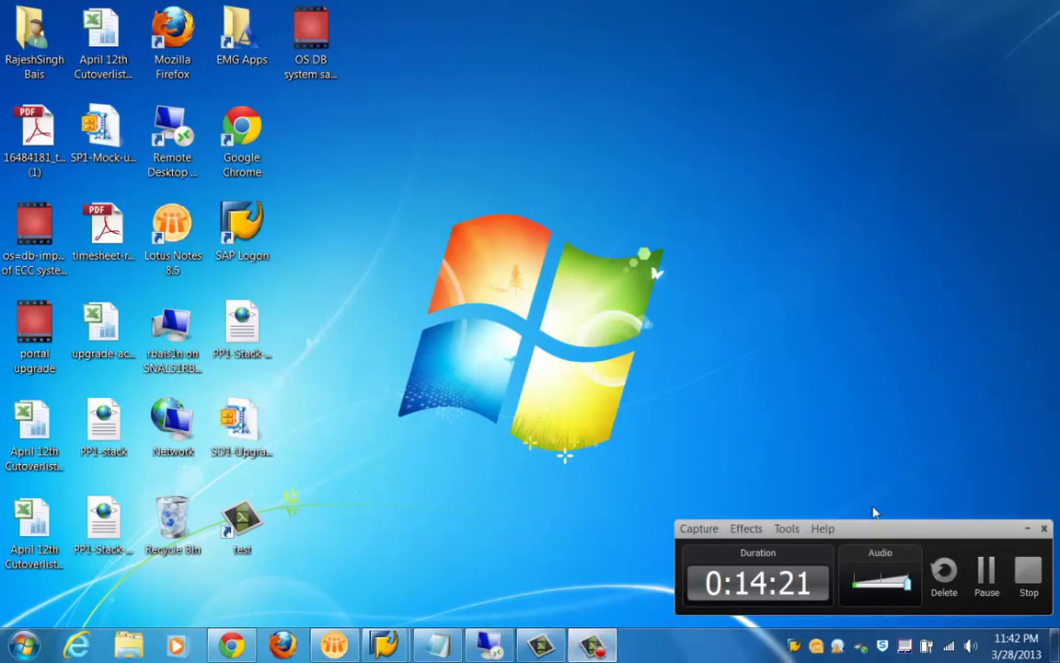
click(1026, 570)
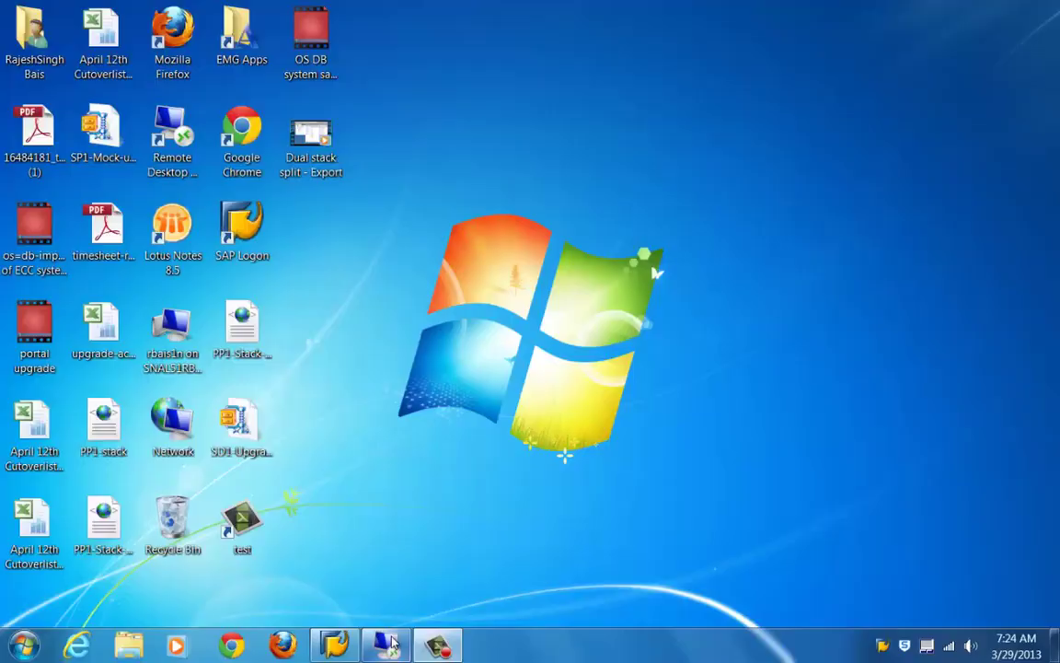
Step: Switch to the irveccprd60 remote session and close Server Manager
mouse_move(391, 641)
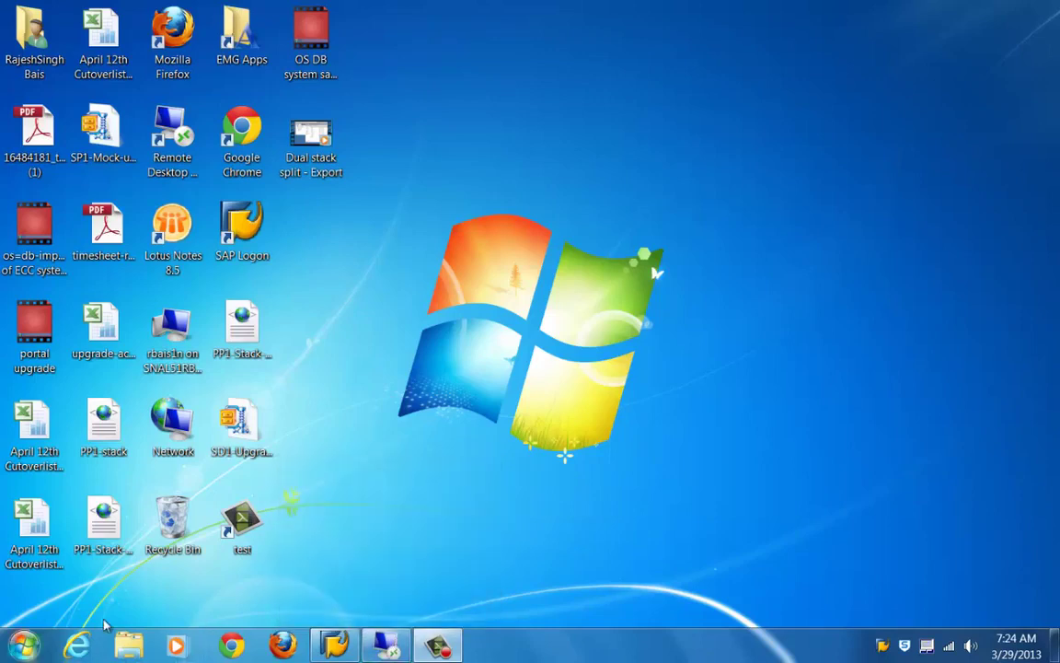
click(389, 645)
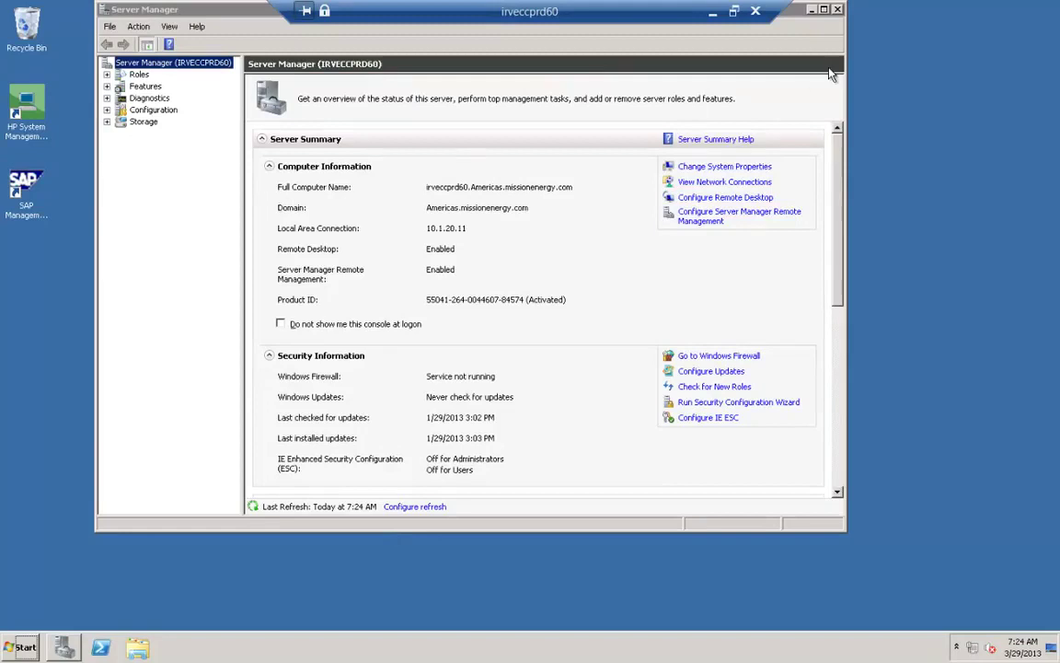
click(837, 11)
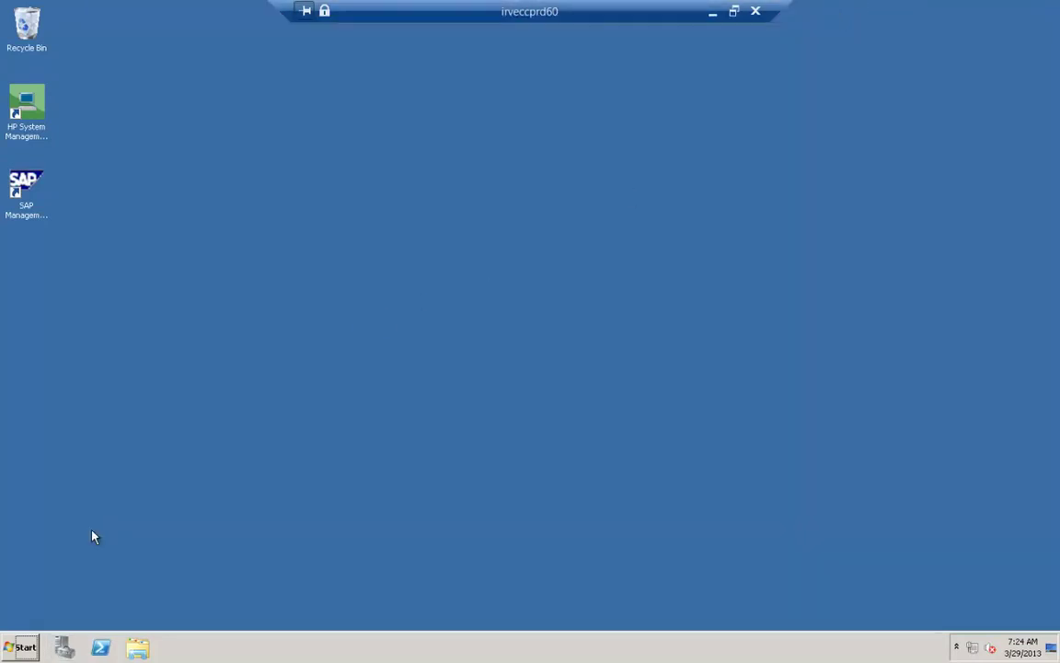
Step: Open the folder X:\PE1\Phase -1 - Migration\Migration\Dual-Stack-Split-Tool on the server
click(22, 647)
click(232, 412)
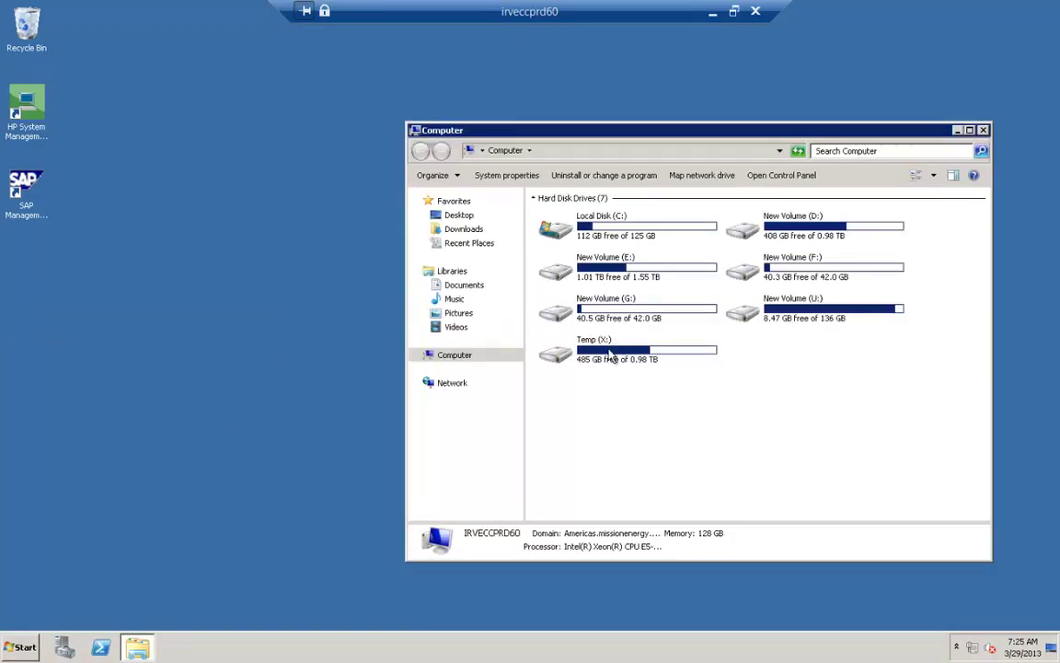
double_click(617, 345)
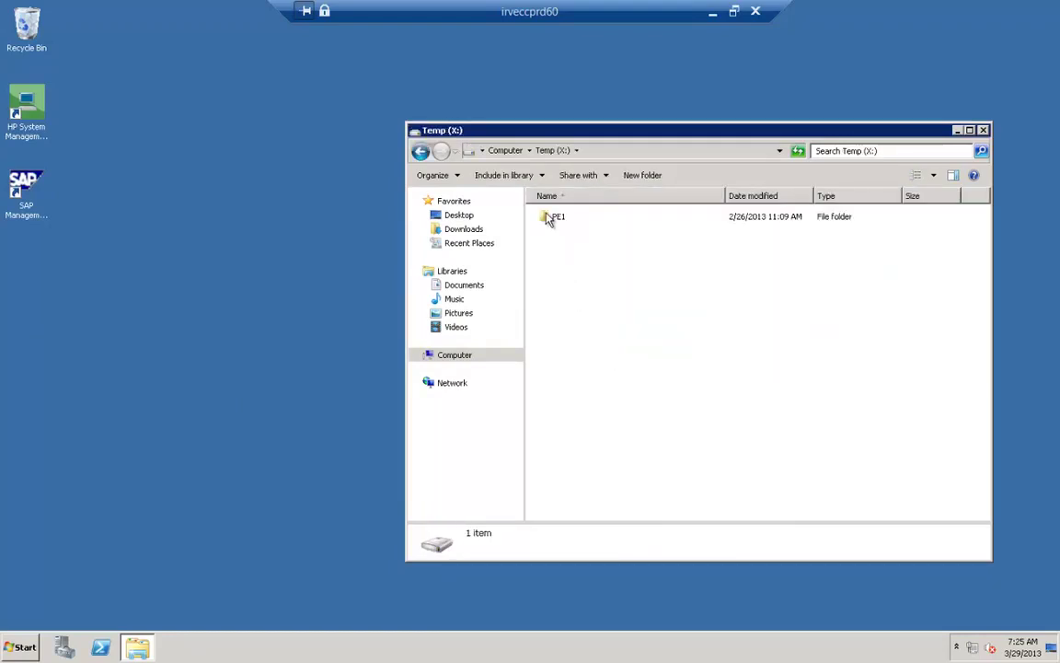
double_click(548, 217)
double_click(548, 217)
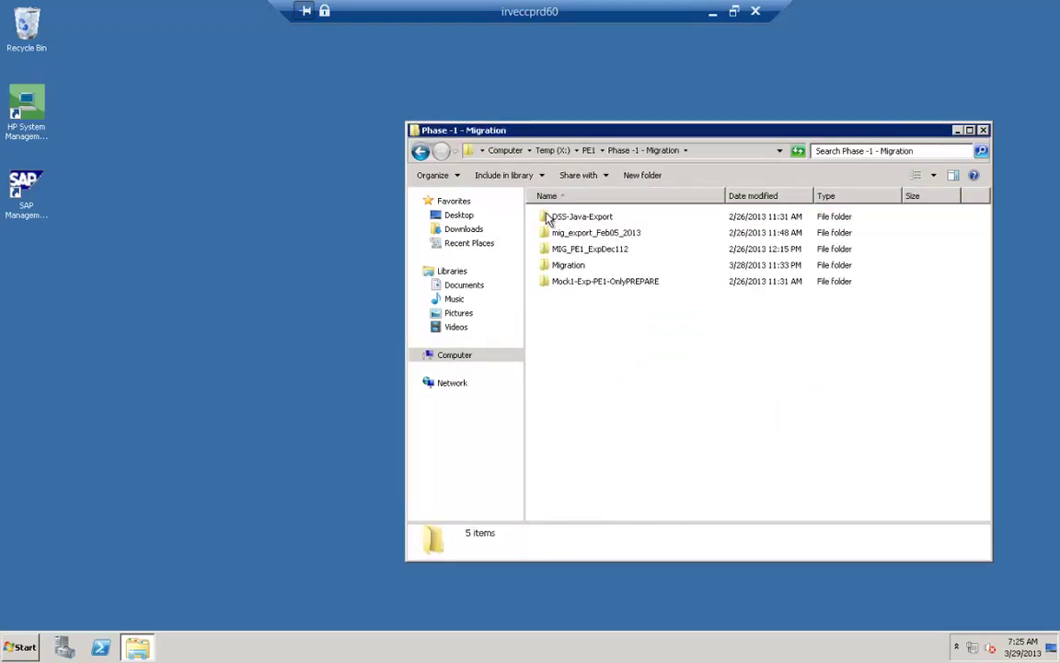
double_click(563, 265)
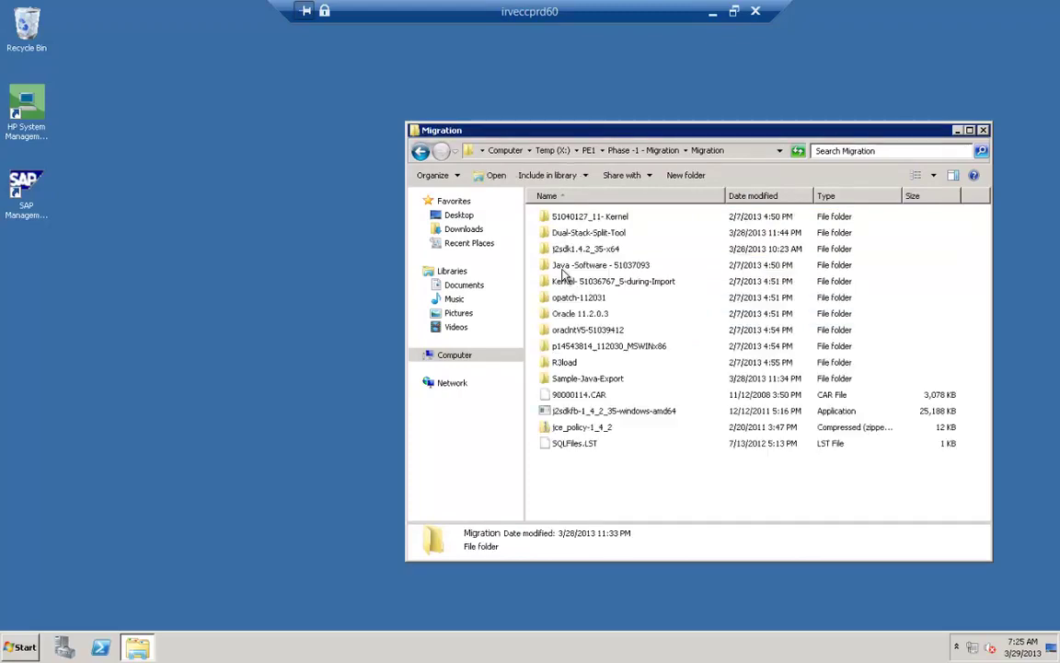
double_click(543, 232)
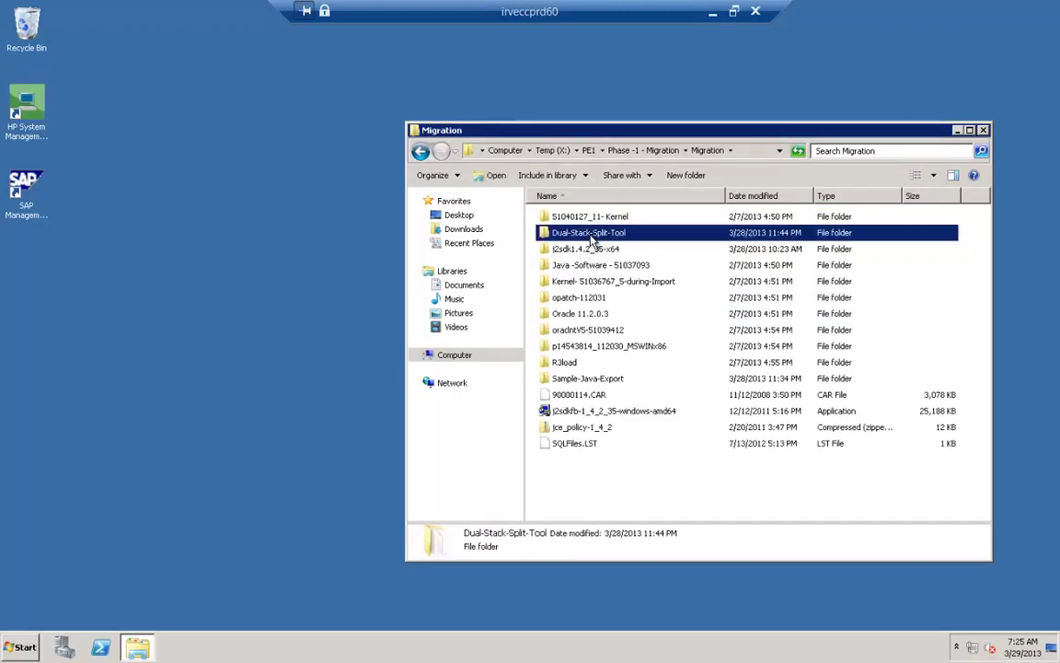
Step: Run the sapinst application from the Dual-Stack-Split-Tool folder as administrator
click(561, 445)
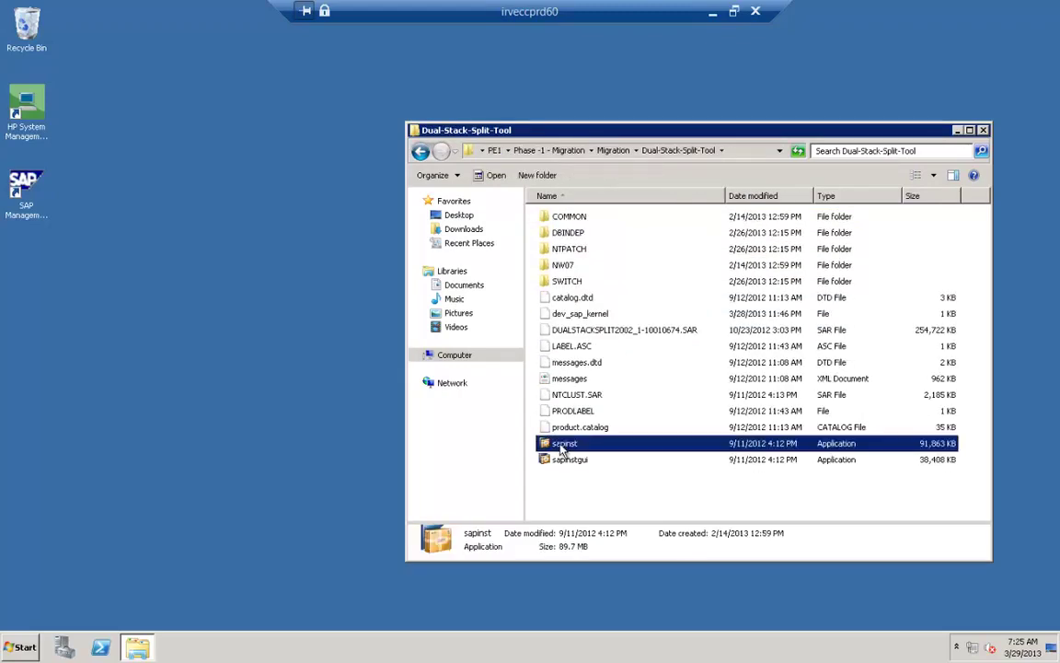
right_click(561, 445)
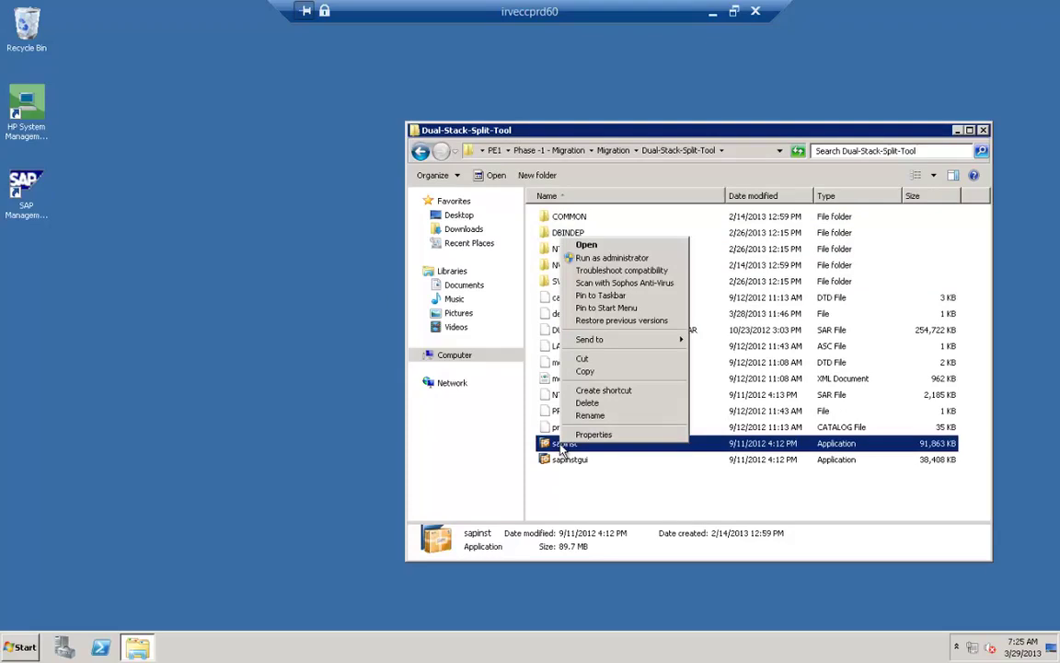
click(612, 258)
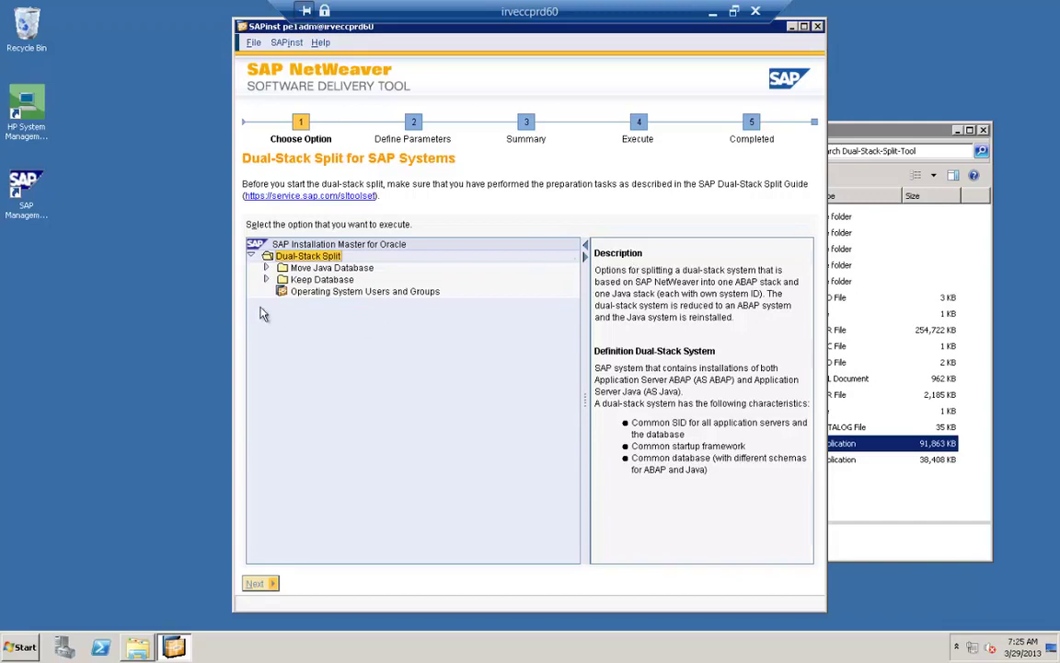
Step: Select Remove Java Stack from Dual-Stack System for the CentralSystem under Move Java Database
click(266, 268)
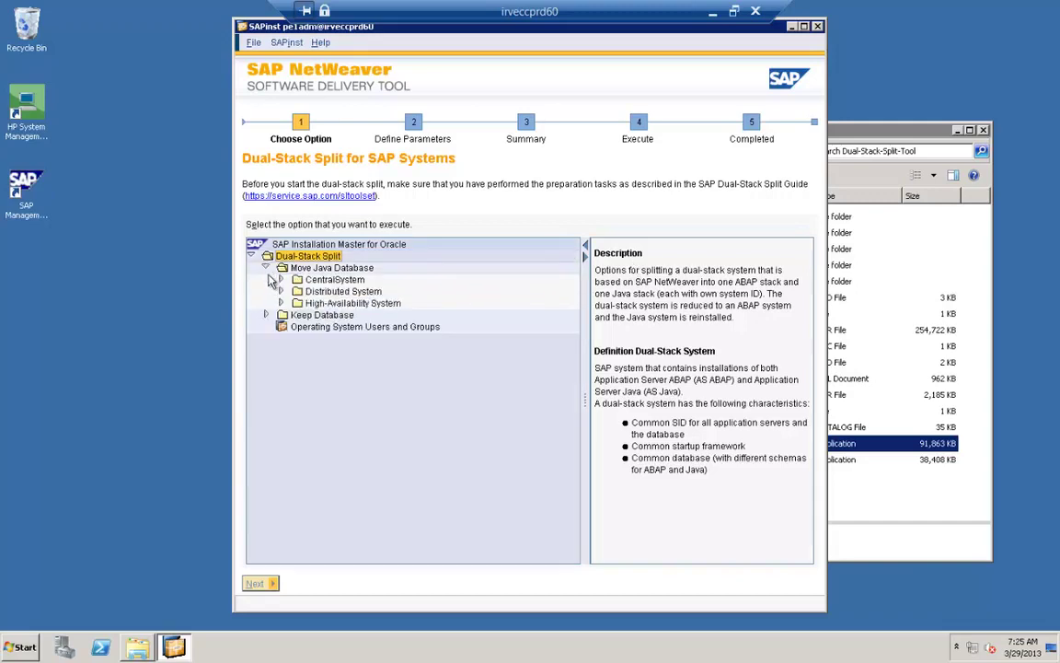
click(281, 280)
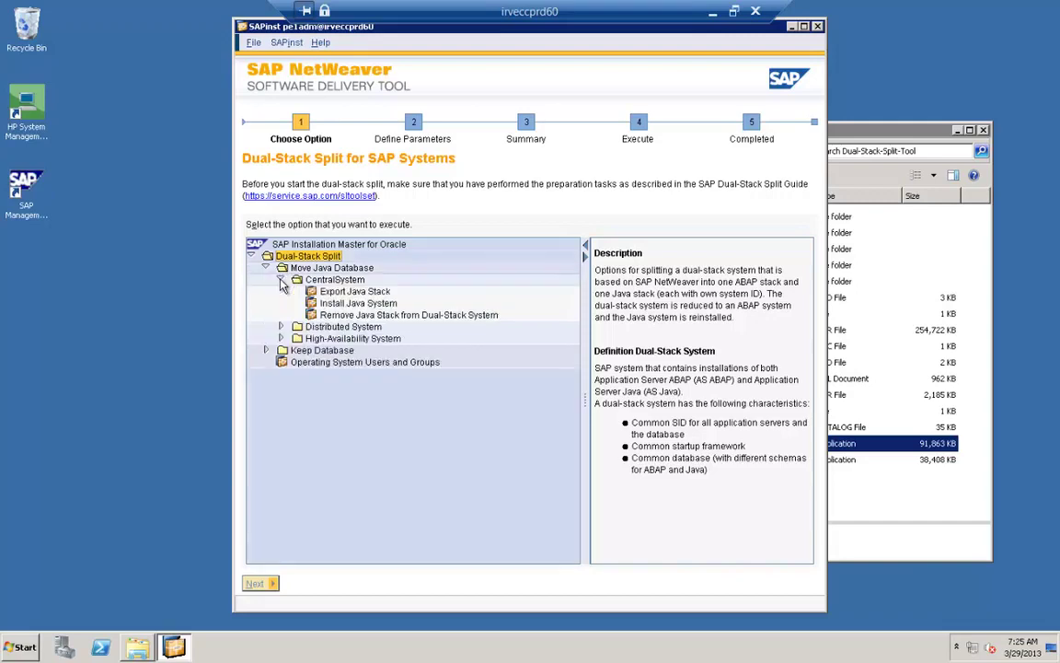
click(340, 315)
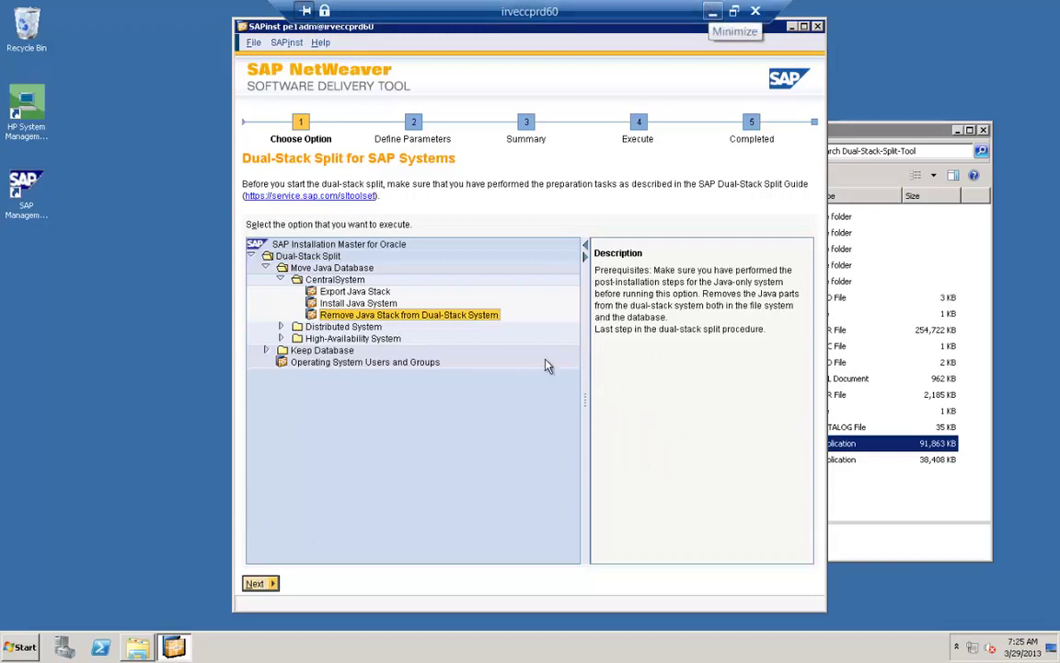
click(712, 13)
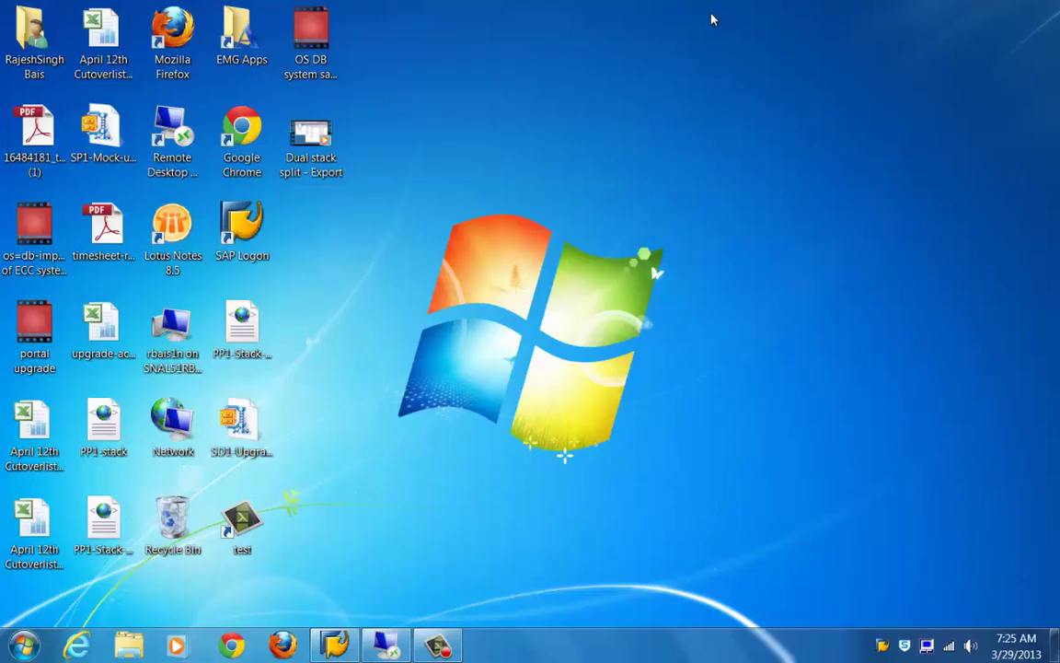
click(436, 646)
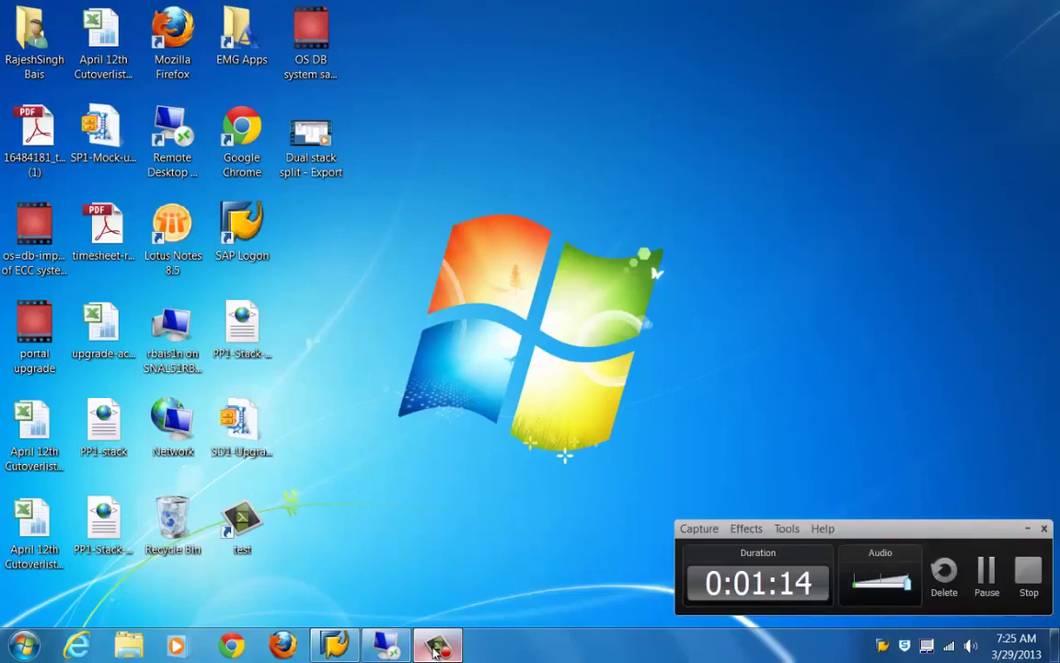
click(436, 646)
click(385, 646)
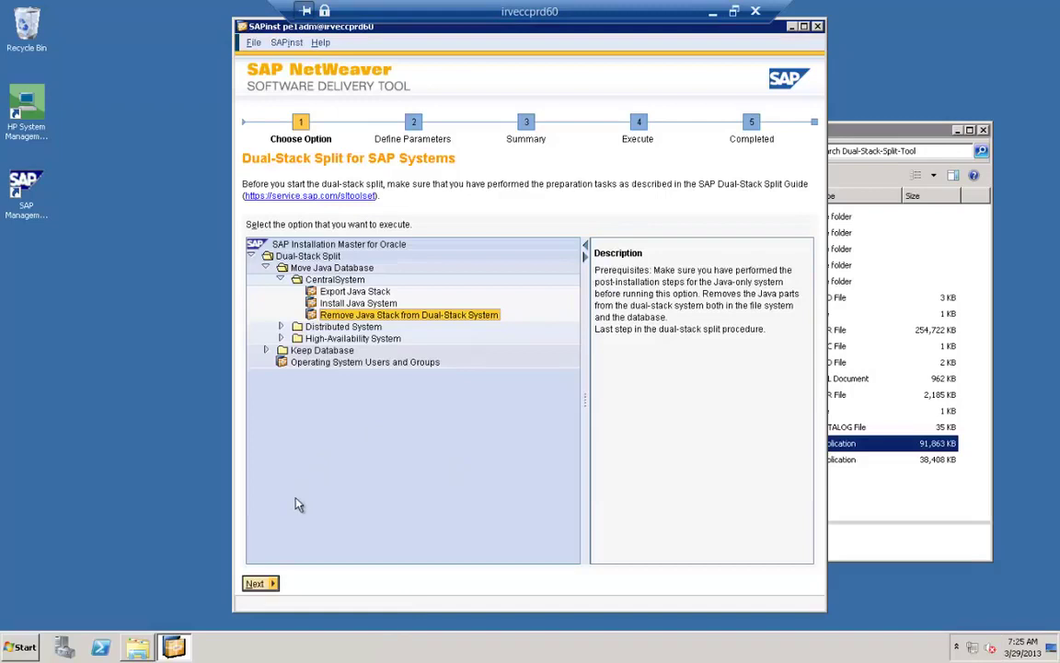
Step: Proceed with the Java stack removal option and set the profile directory to E:\usr\sap\PE1\SYS\profile
click(256, 583)
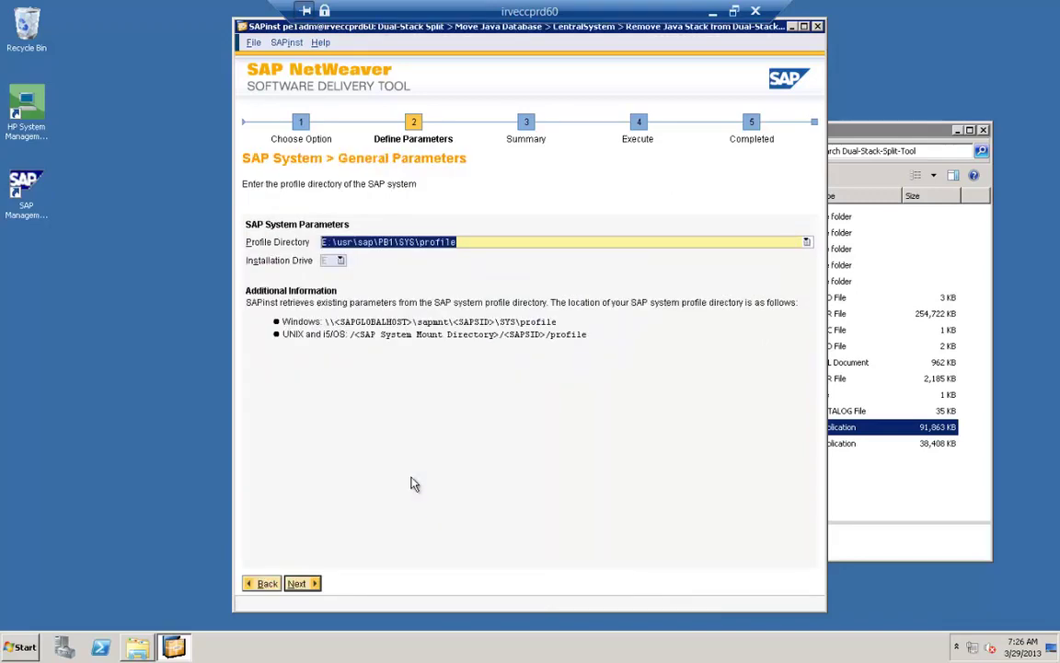
click(475, 248)
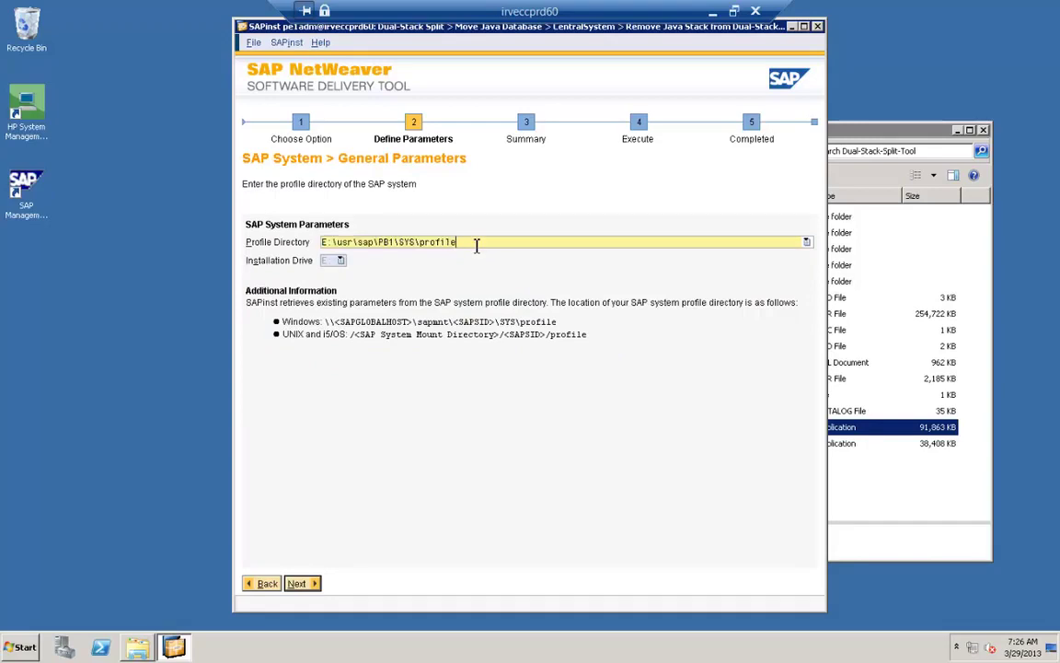
click(807, 241)
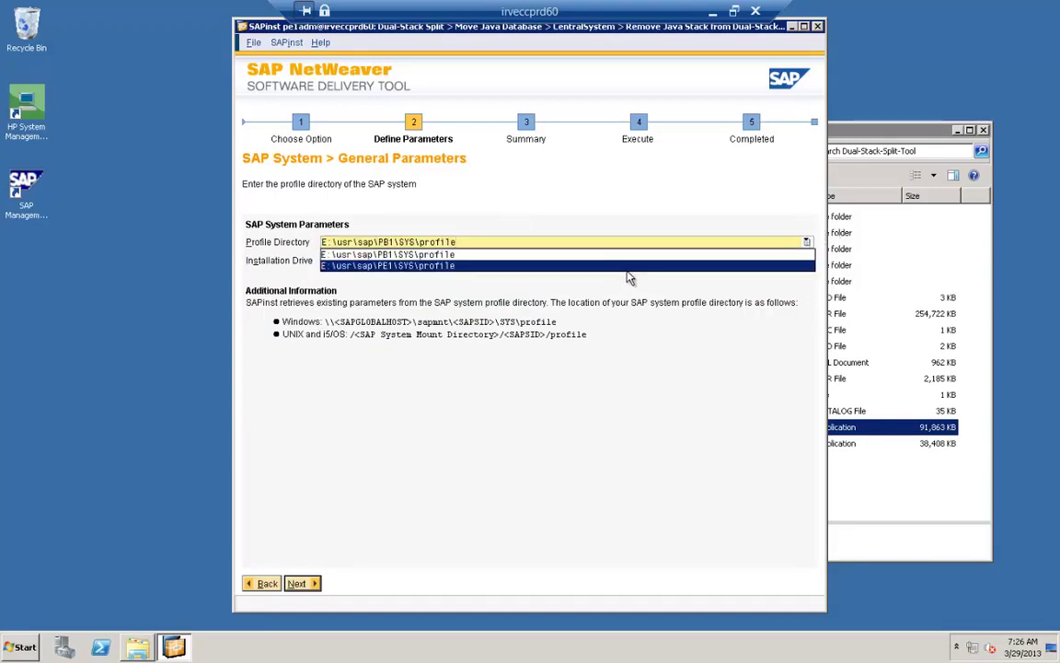
click(627, 268)
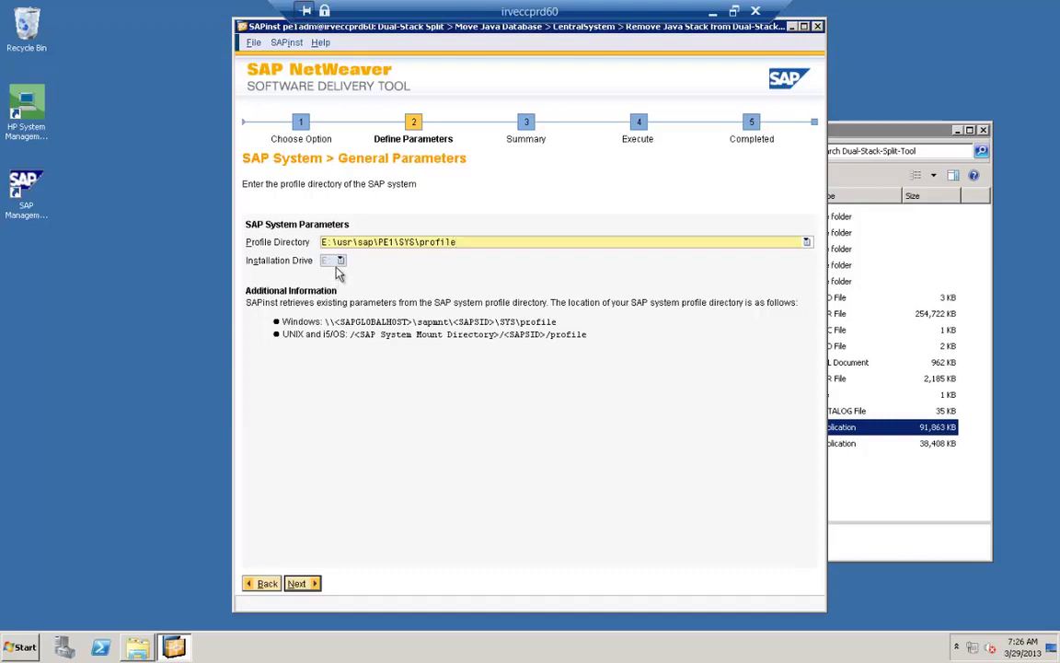
click(300, 582)
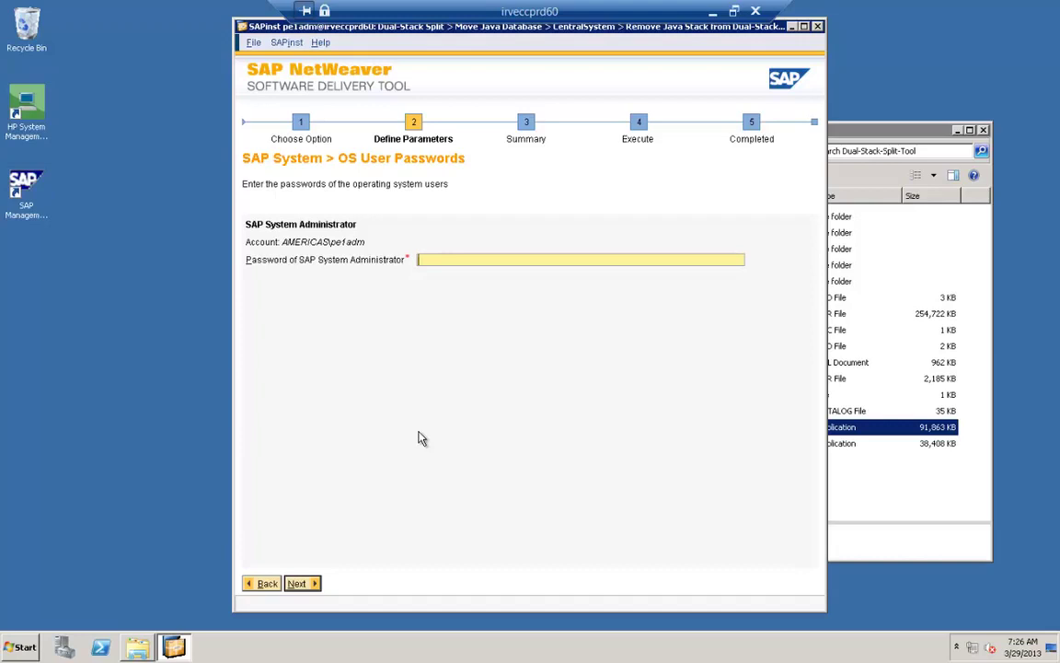
Step: Enter the SAP System Administrator password and accept database PE1 on host irveccprd60, keeping the current Windows color scheme without further prompts
text(*********)
click(308, 589)
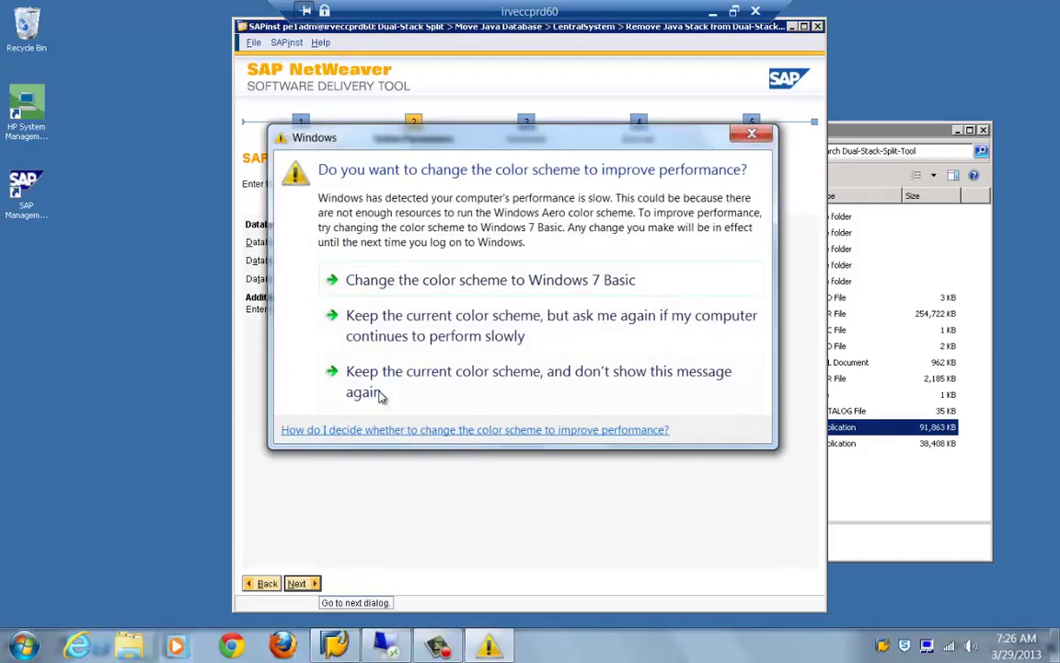
click(322, 372)
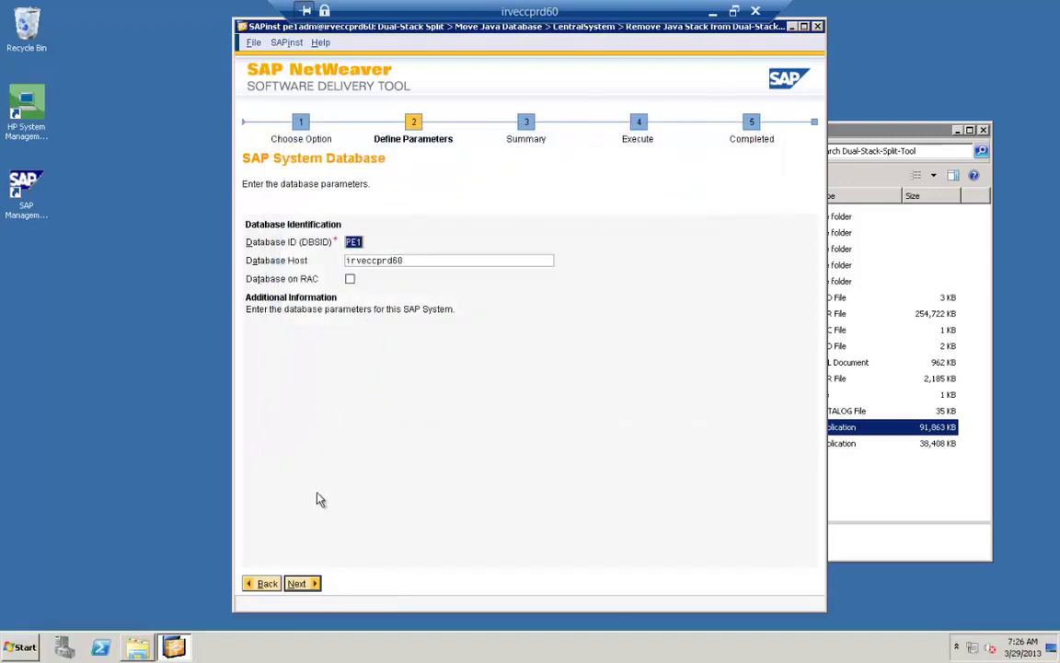
click(300, 583)
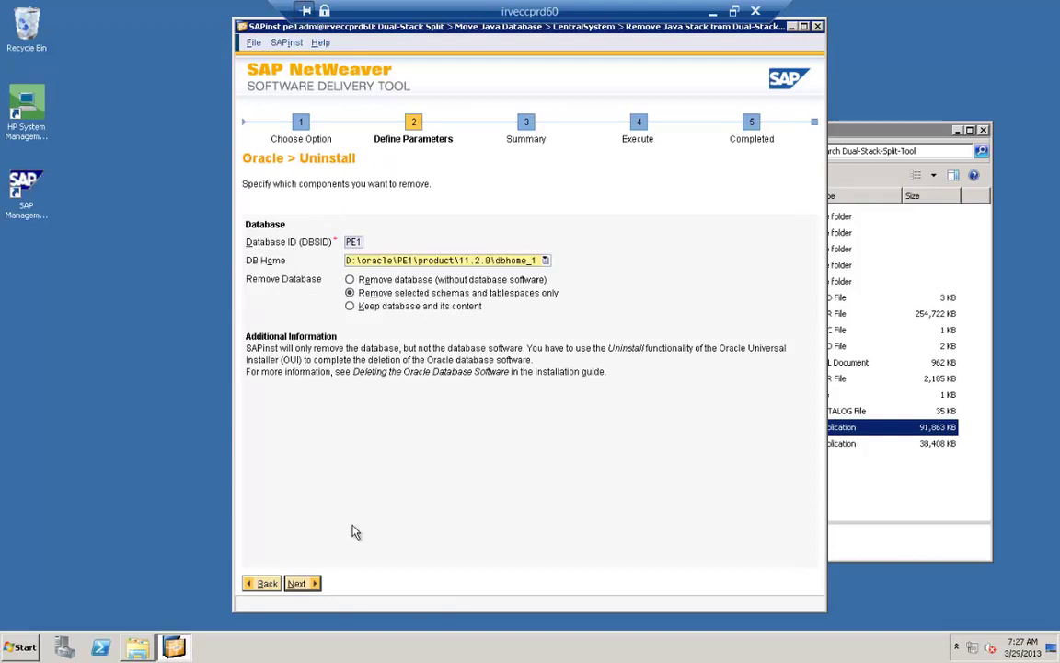
Step: Accept removing only schema SAPSR3DB and the PSAPSR3DB tablespaces, and start the Java stack removal with the summarized parameters
click(296, 585)
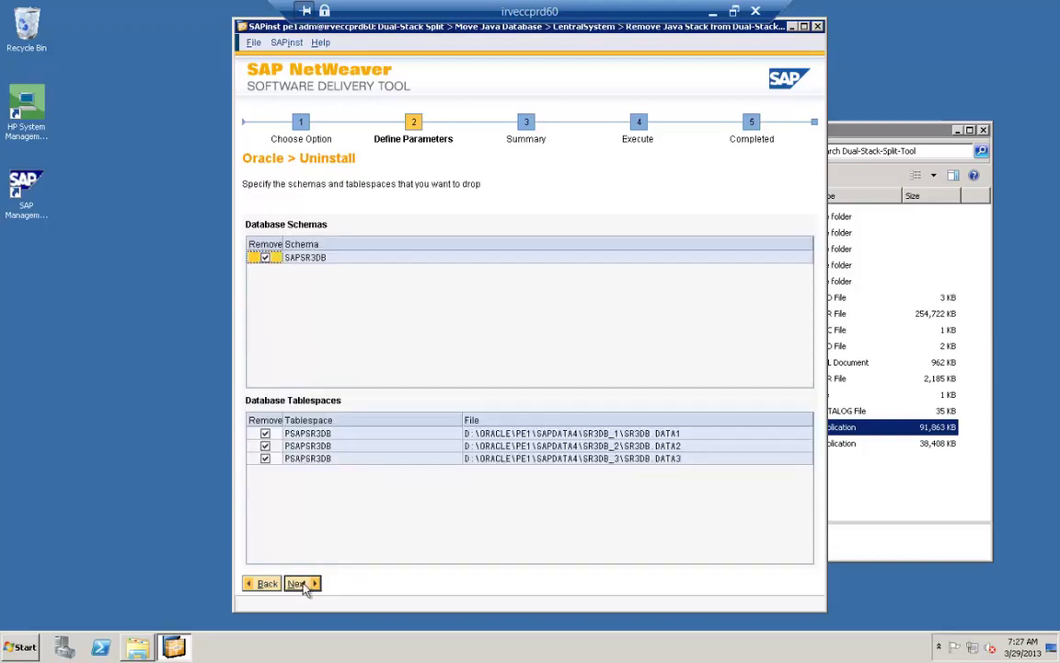
click(298, 583)
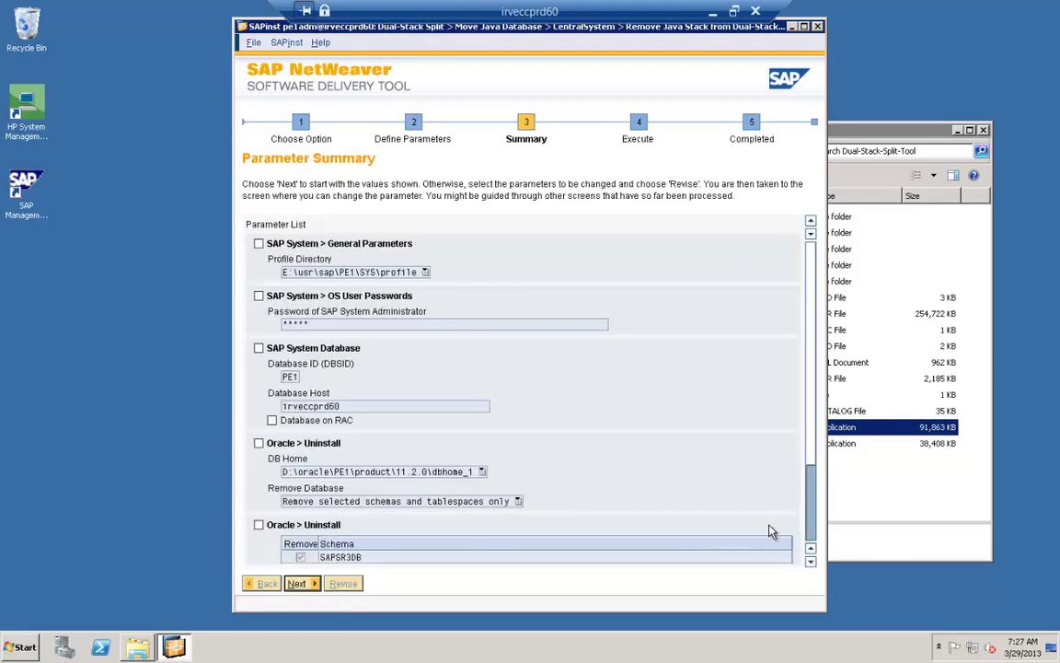
scroll(806, 530, down, 3)
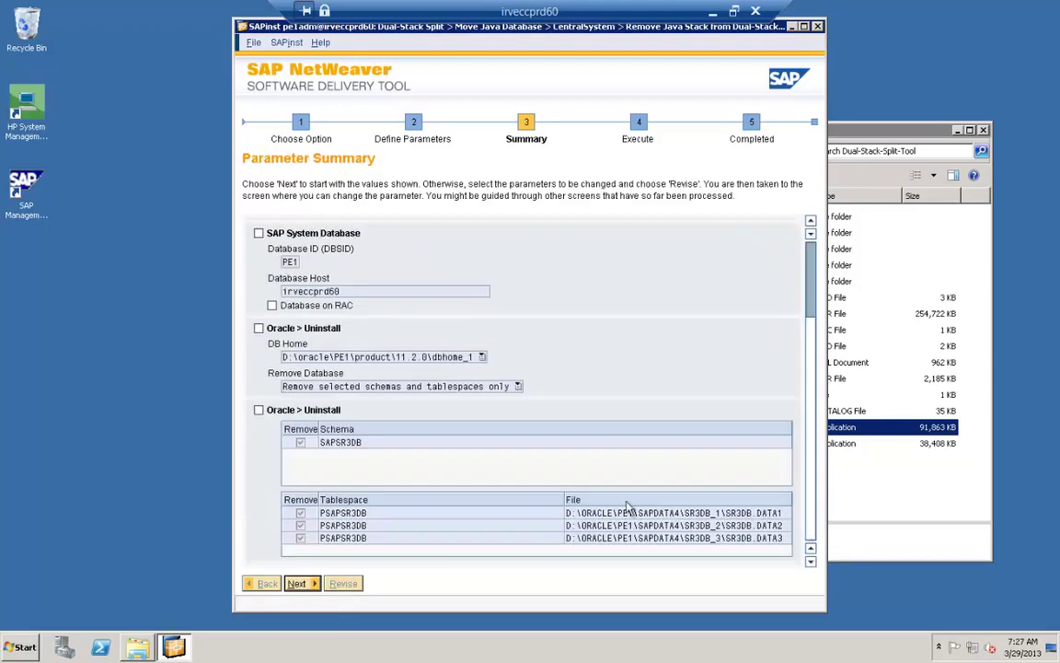
click(299, 583)
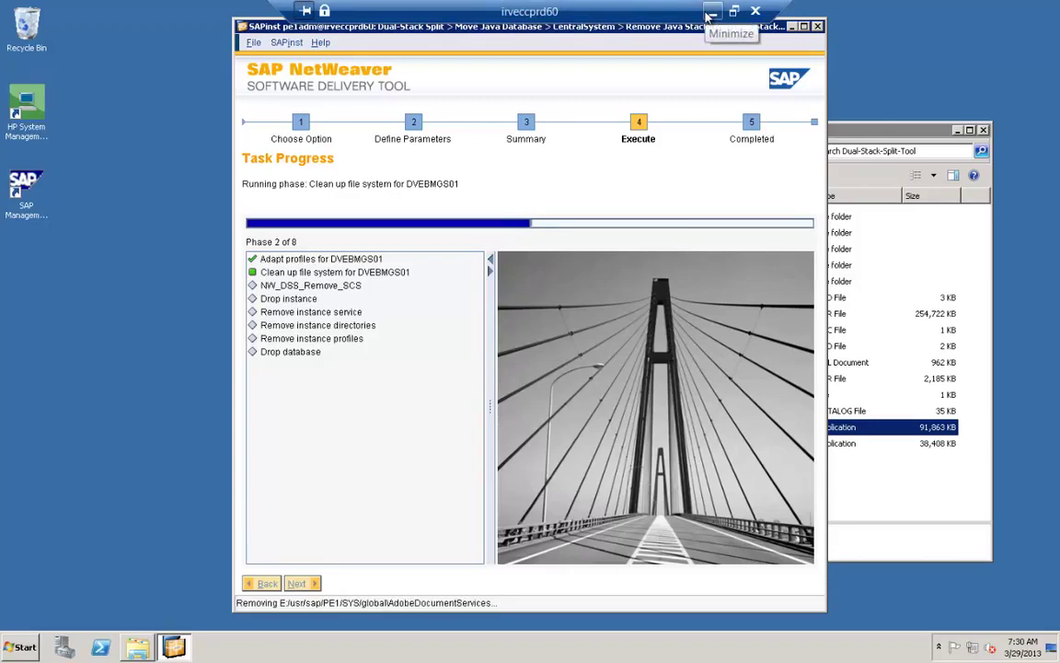
click(709, 16)
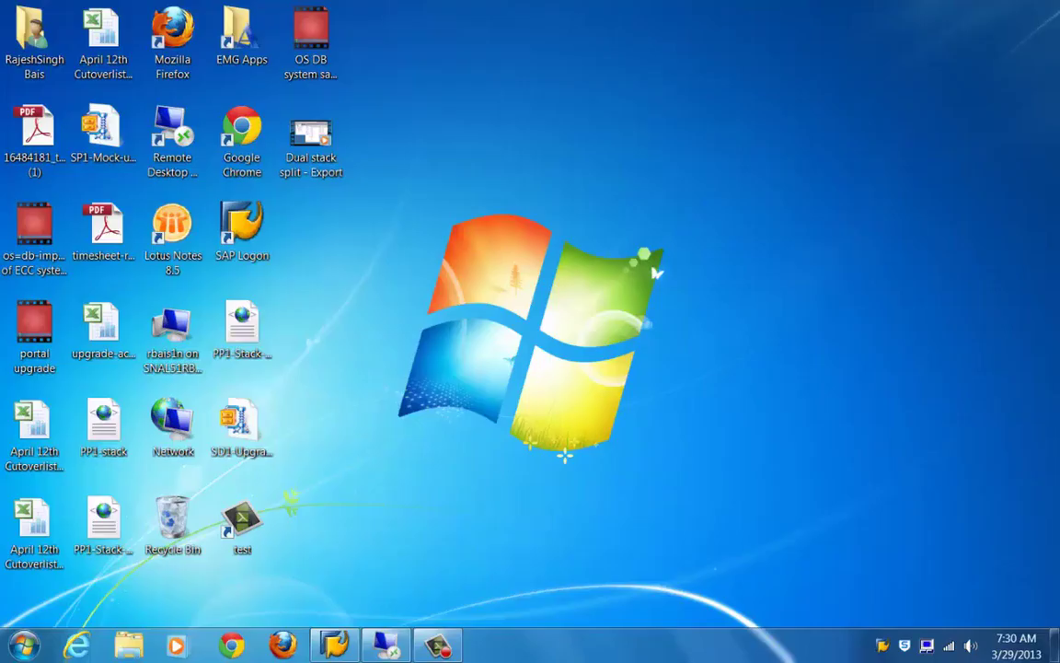
mouse_move(438, 646)
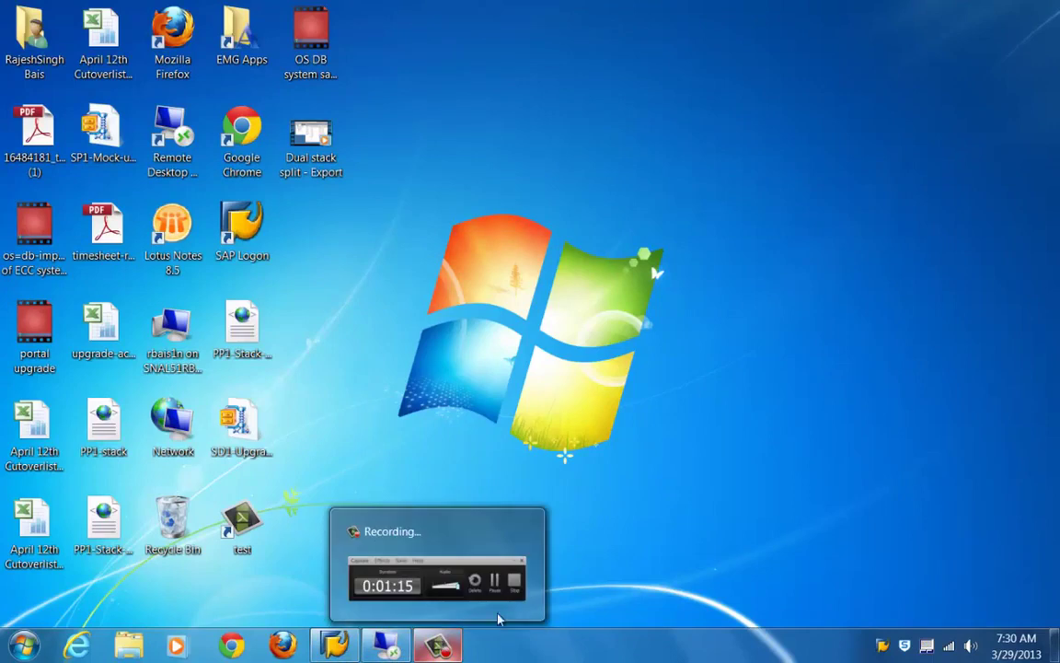
click(471, 558)
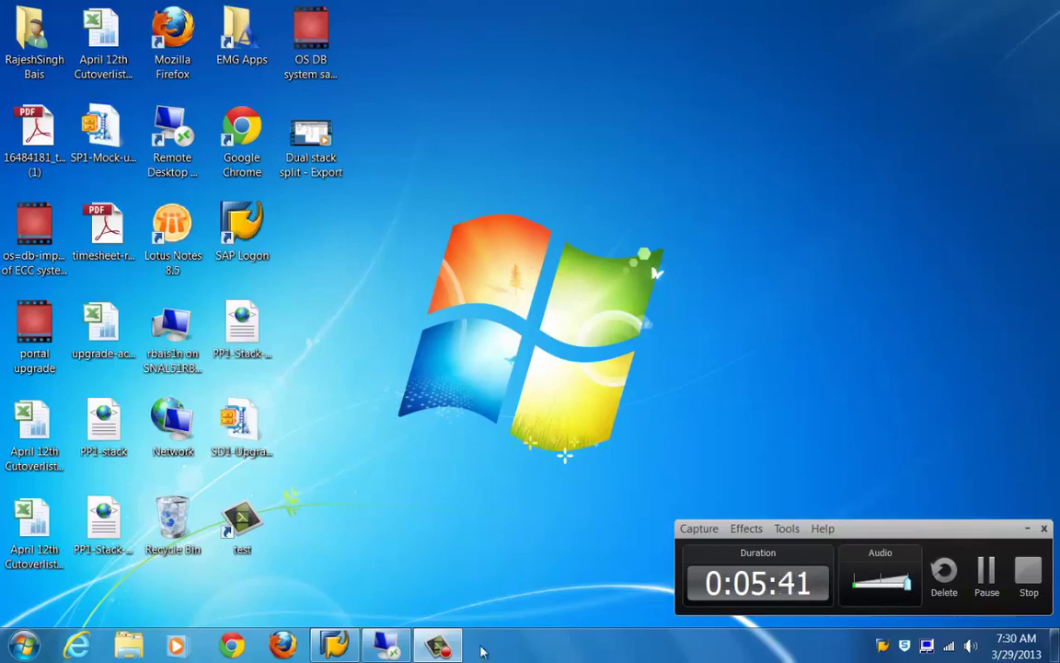
click(384, 651)
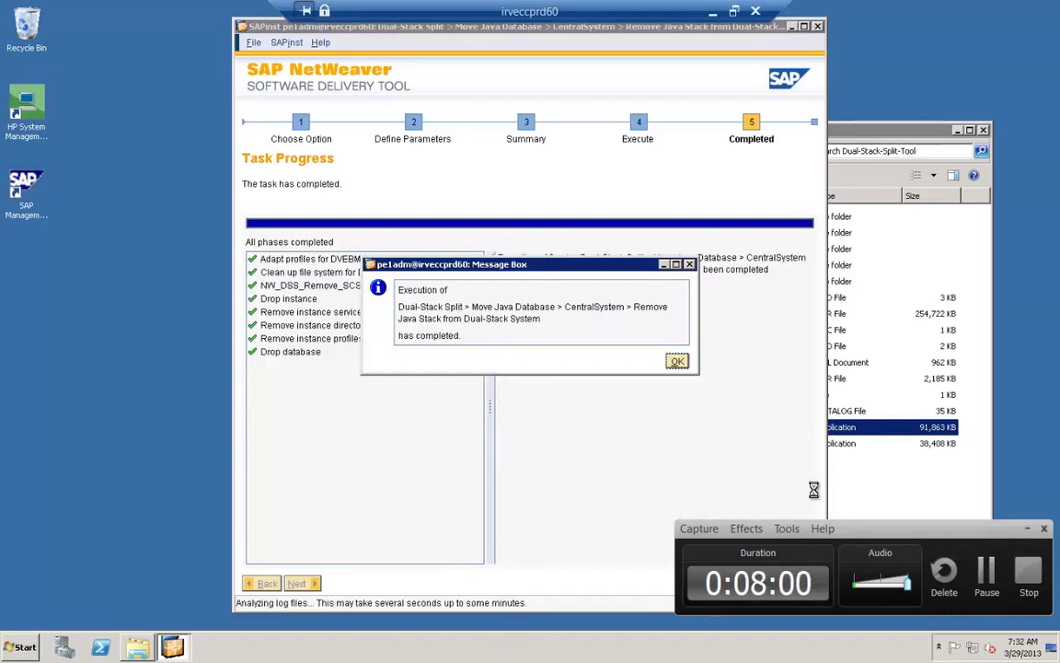
Step: Acknowledge the completion message for Remove Java Stack from Dual-Stack System to finish the SAPinst run
click(678, 361)
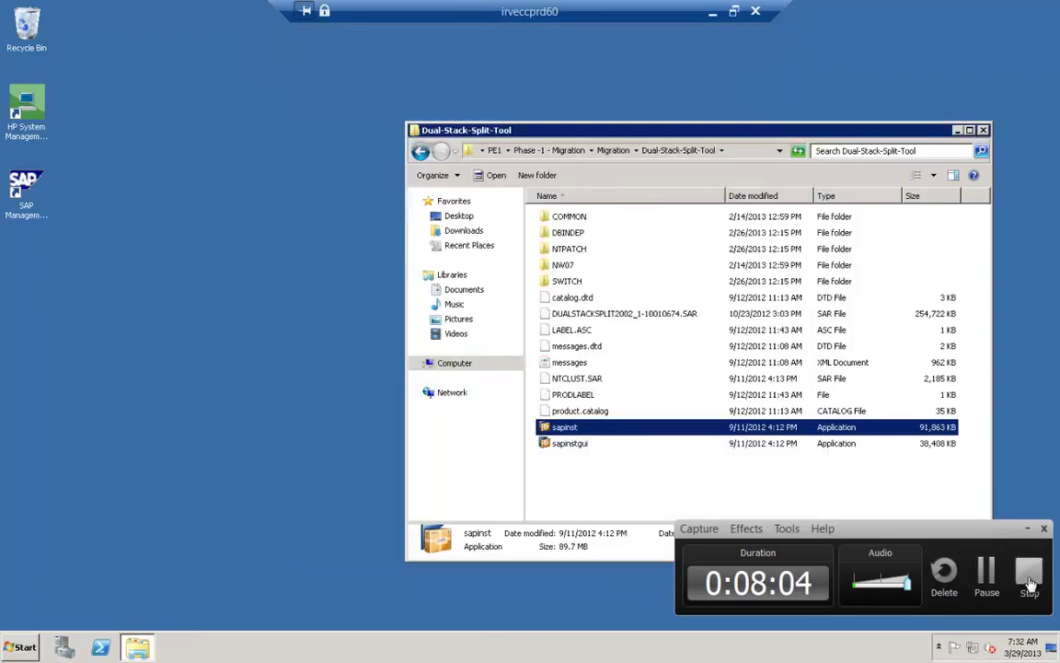
click(1029, 572)
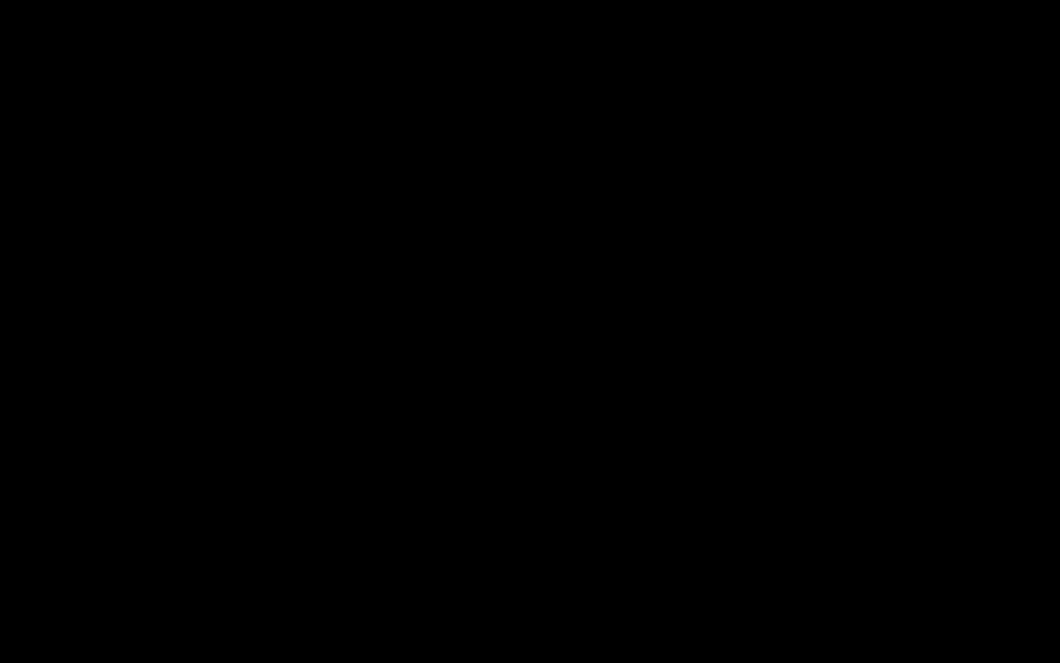